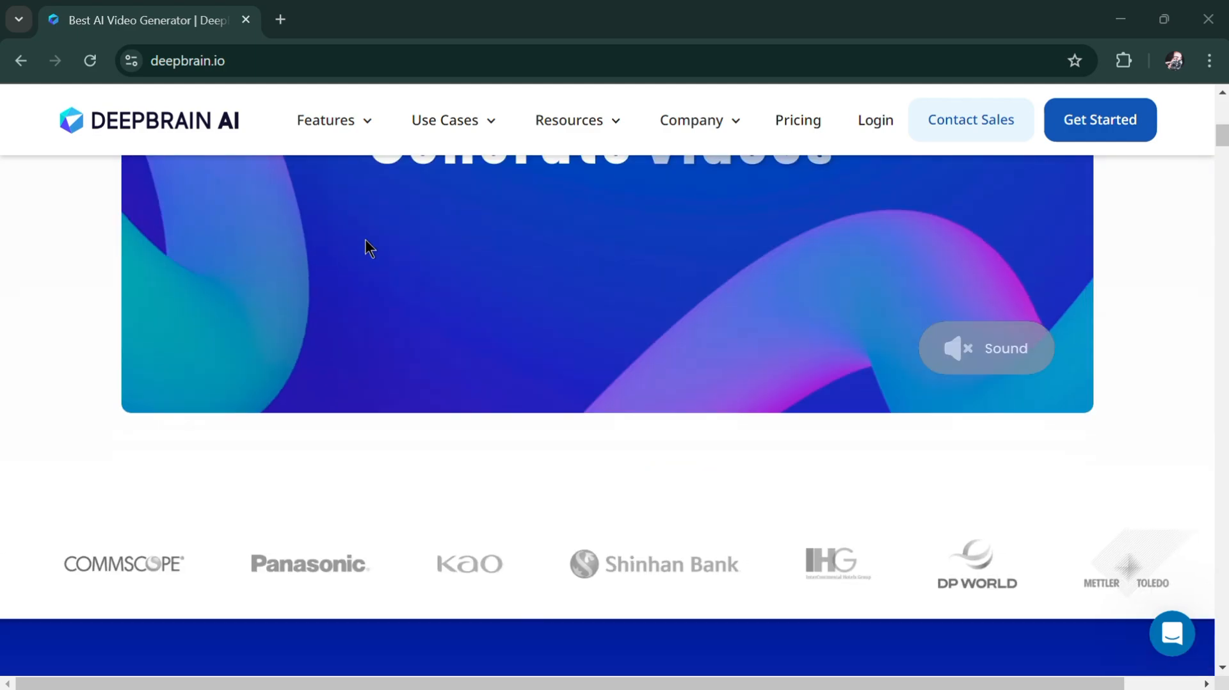
# Step: Look through the DeepBrain AI homepage, including the Feature Spotlight section, and return to its beginning
pyautogui.scroll(-15, 365, 241)
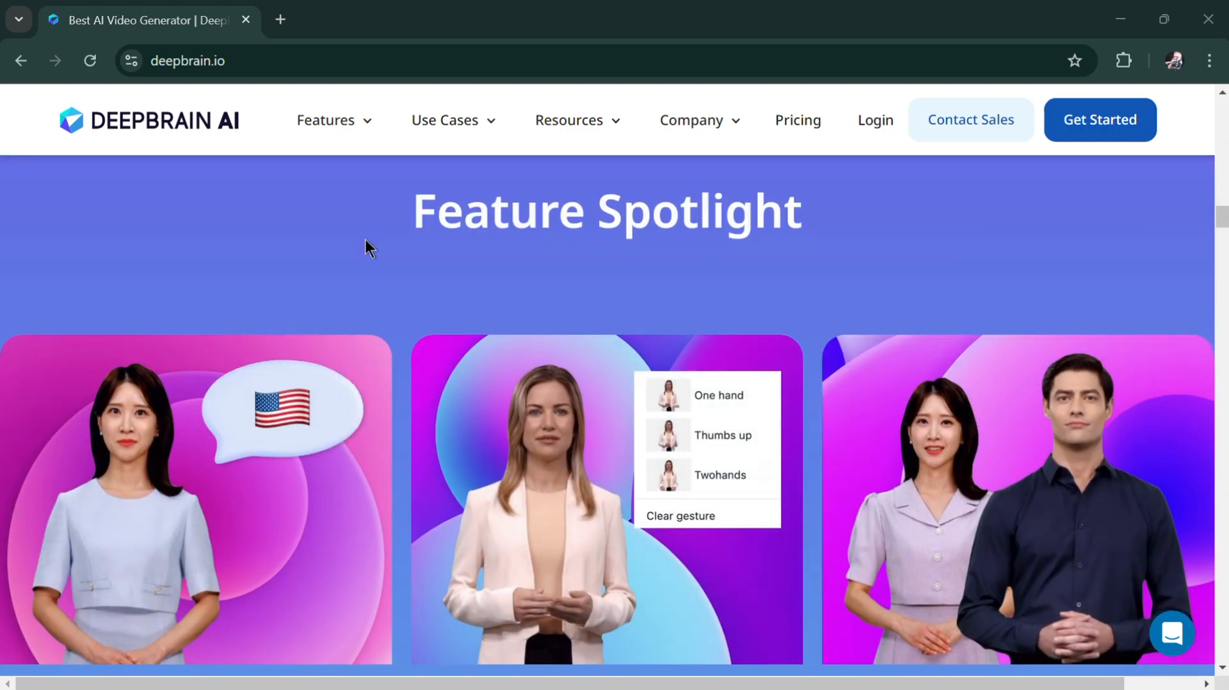
pyautogui.scroll(-7, 366, 239)
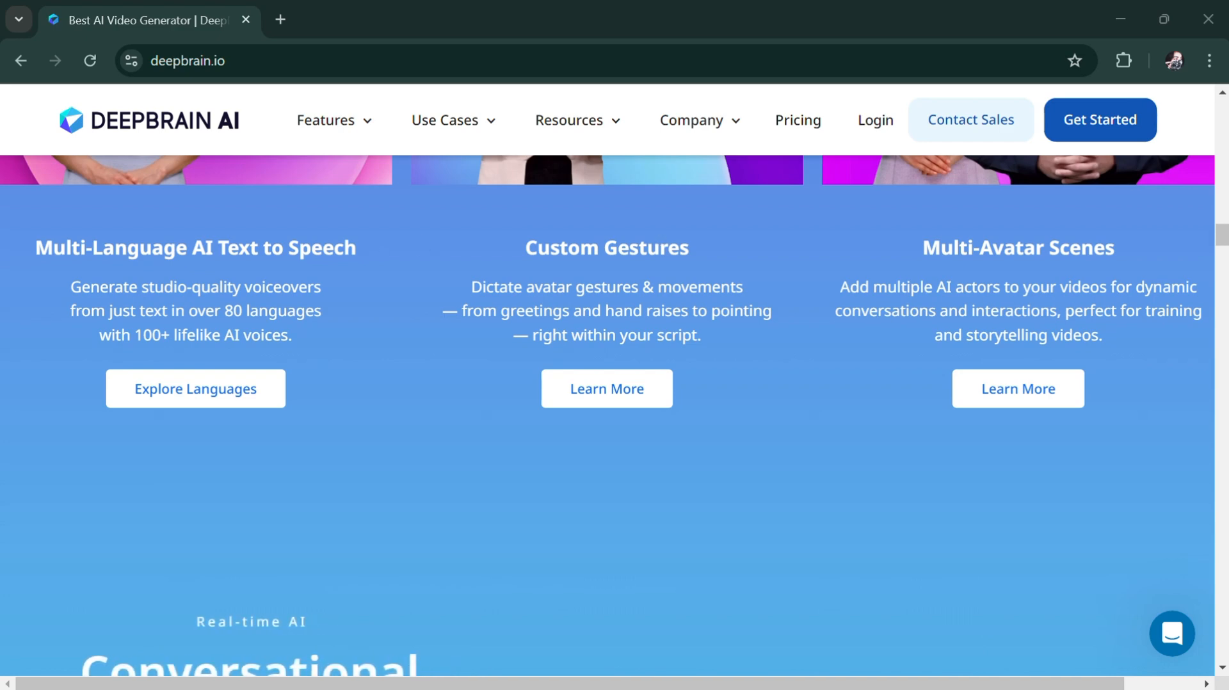
pyautogui.moveTo(1222, 235); pyautogui.dragTo(1226, 93)
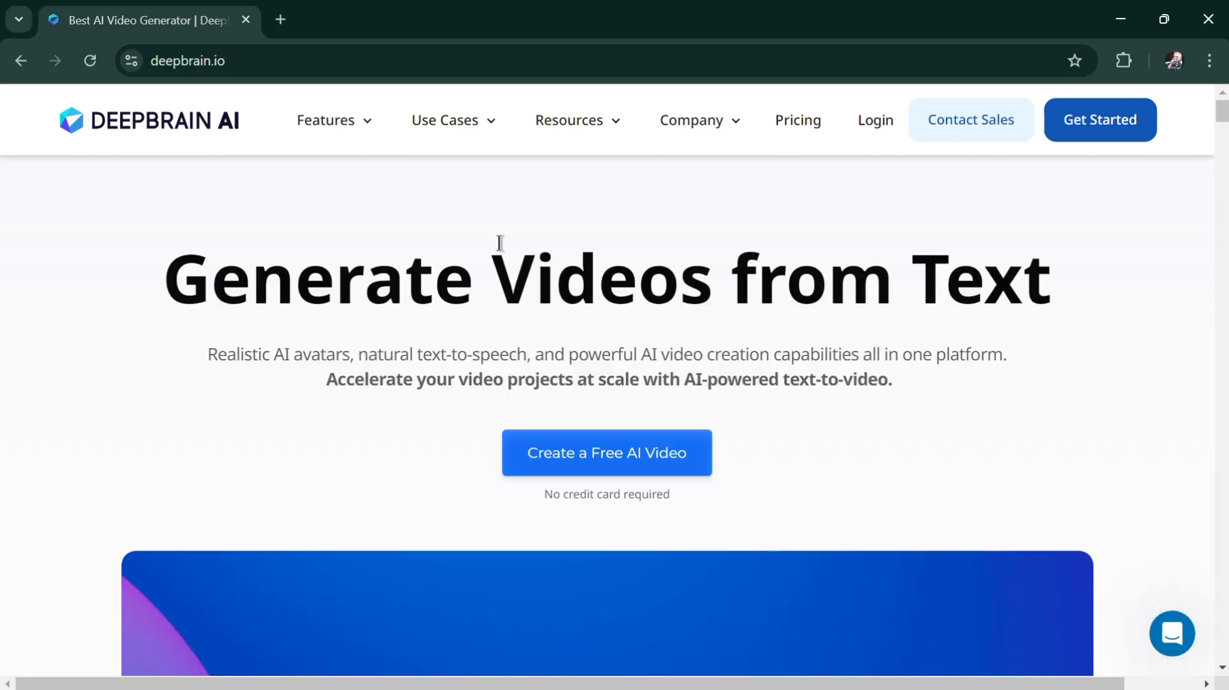
pyautogui.click(104, 62)
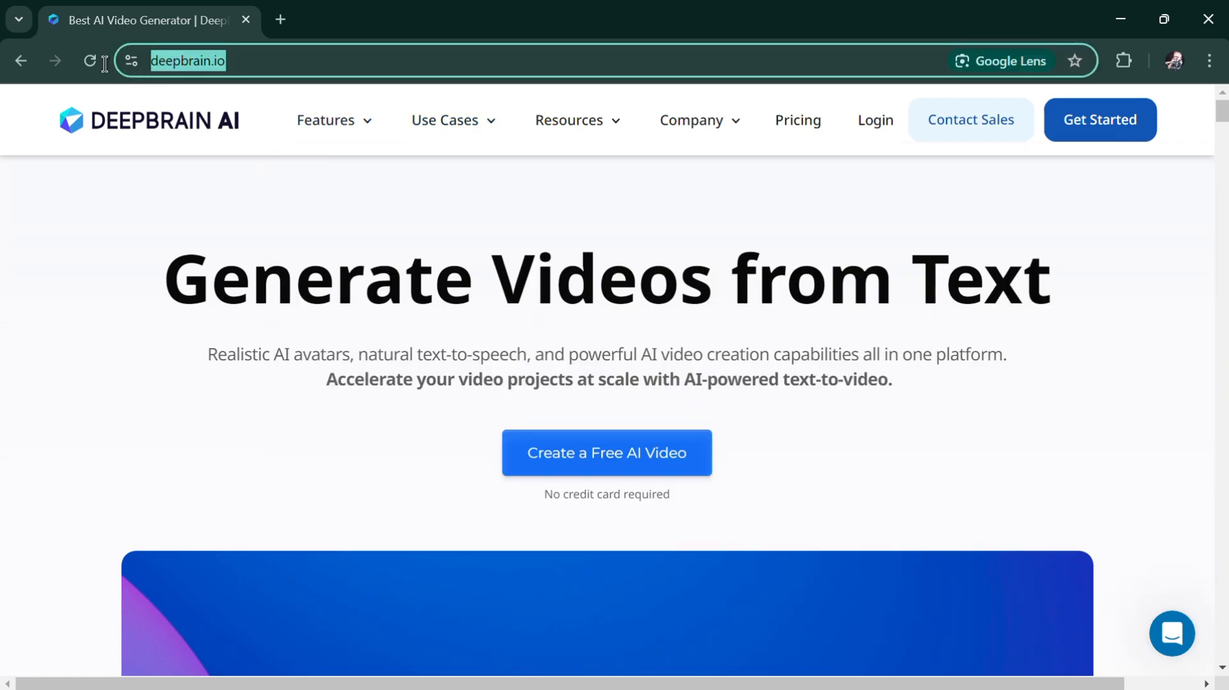
pyautogui.click(158, 206)
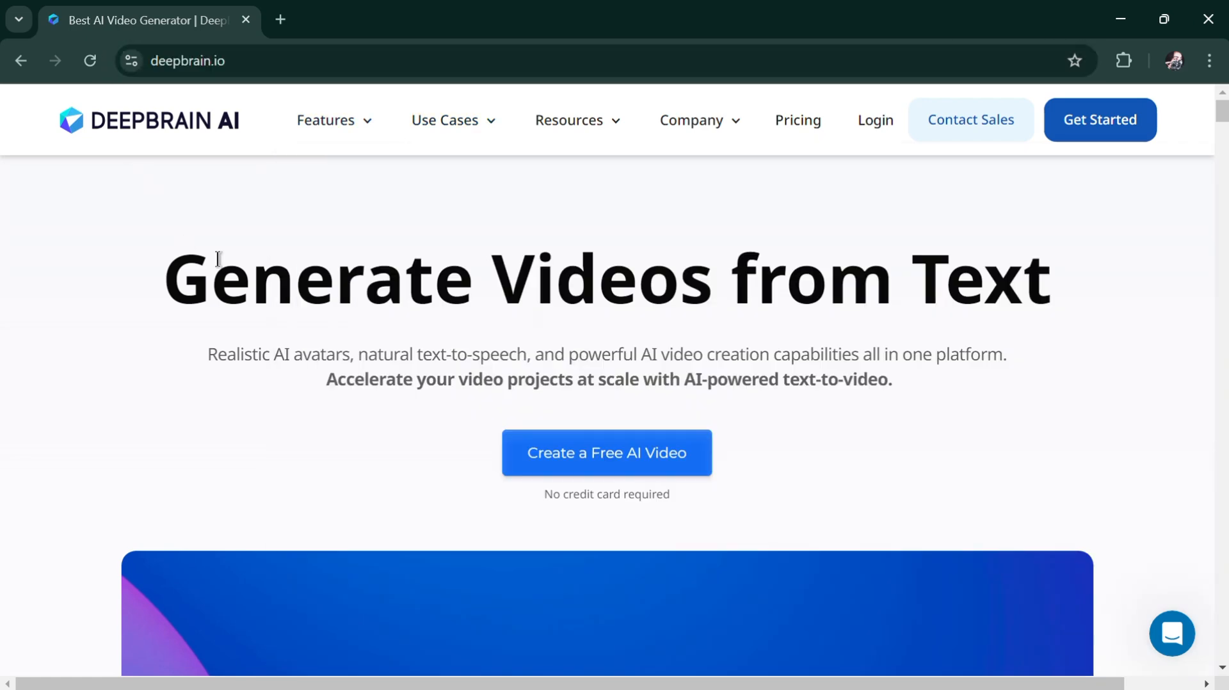
# Step: Sign up for AI Studios with a Google account and dismiss the Beginner's Guide and its reminder
pyautogui.click(1098, 136)
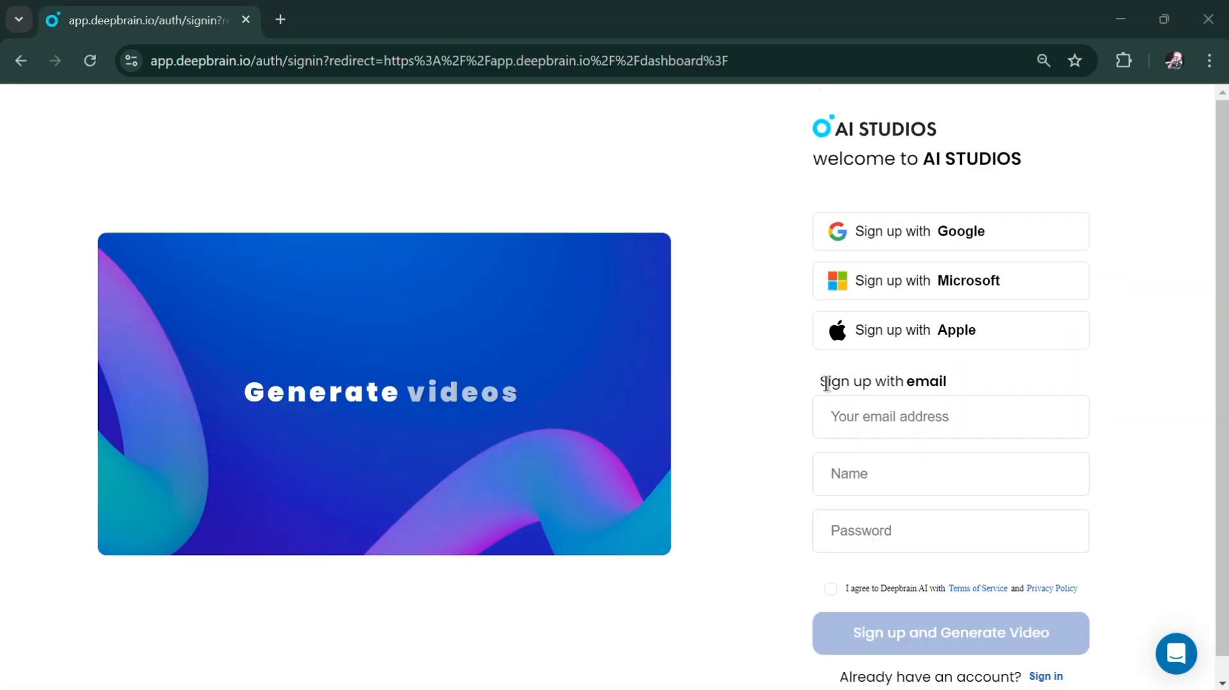
pyautogui.moveTo(826, 382); pyautogui.dragTo(961, 383)
pyautogui.click(1017, 402)
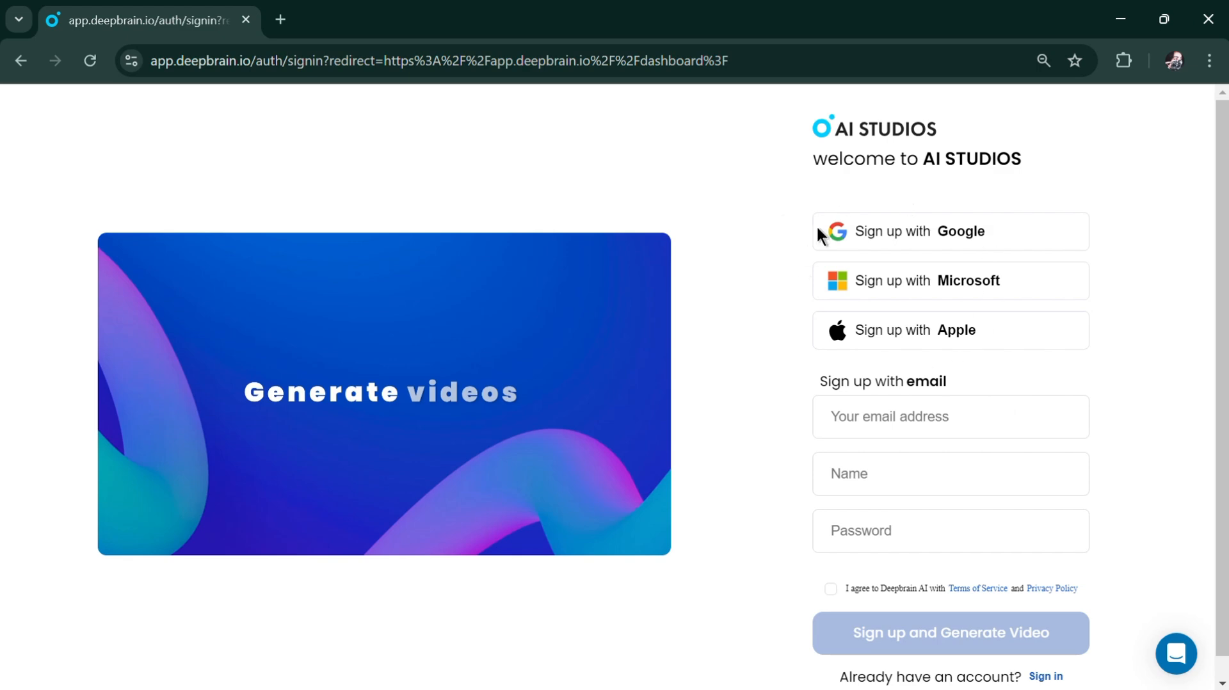
pyautogui.click(912, 221)
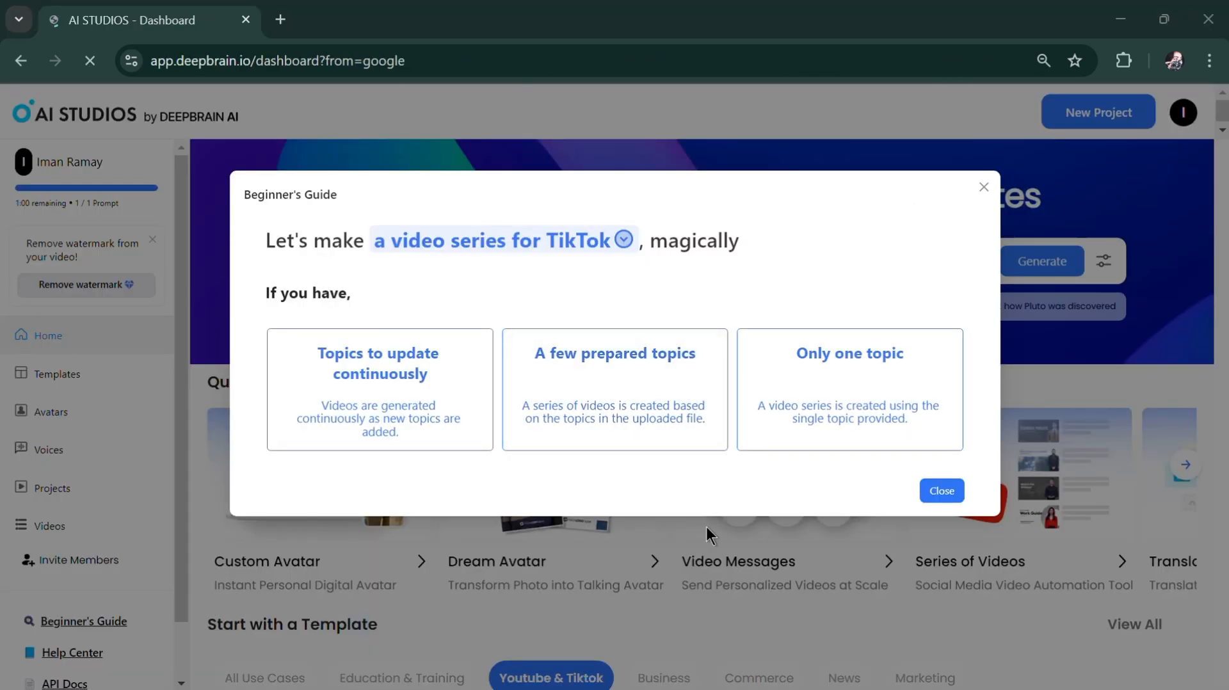
pyautogui.click(939, 495)
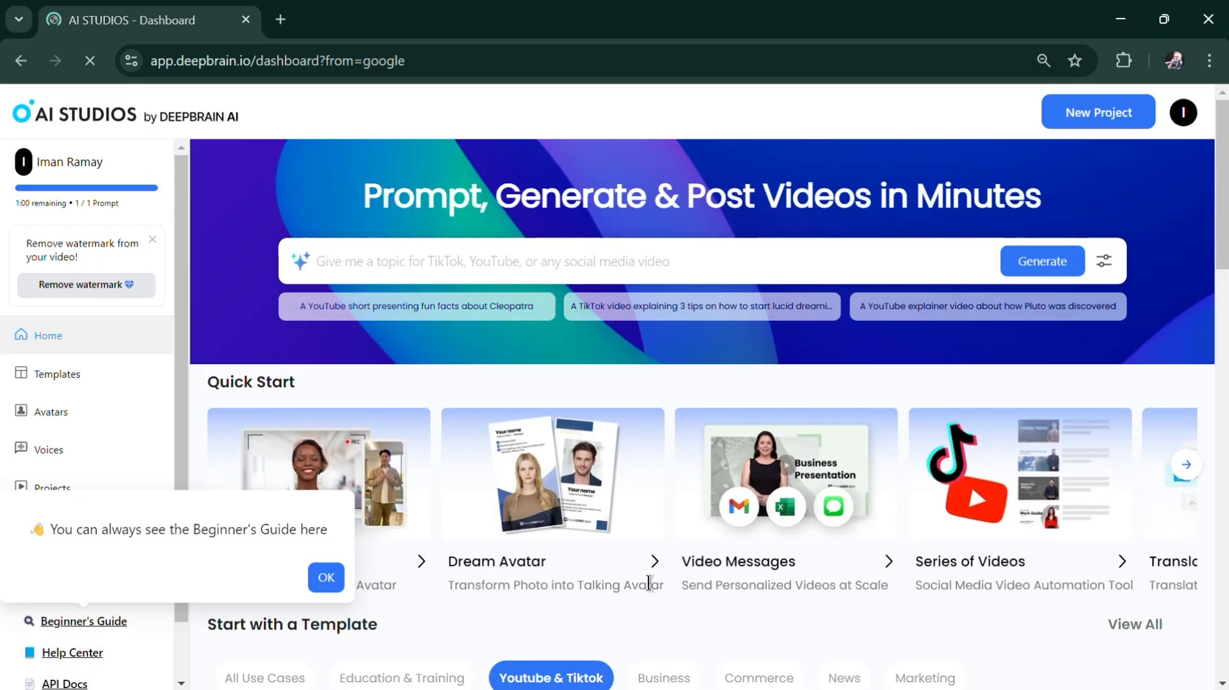
pyautogui.click(326, 577)
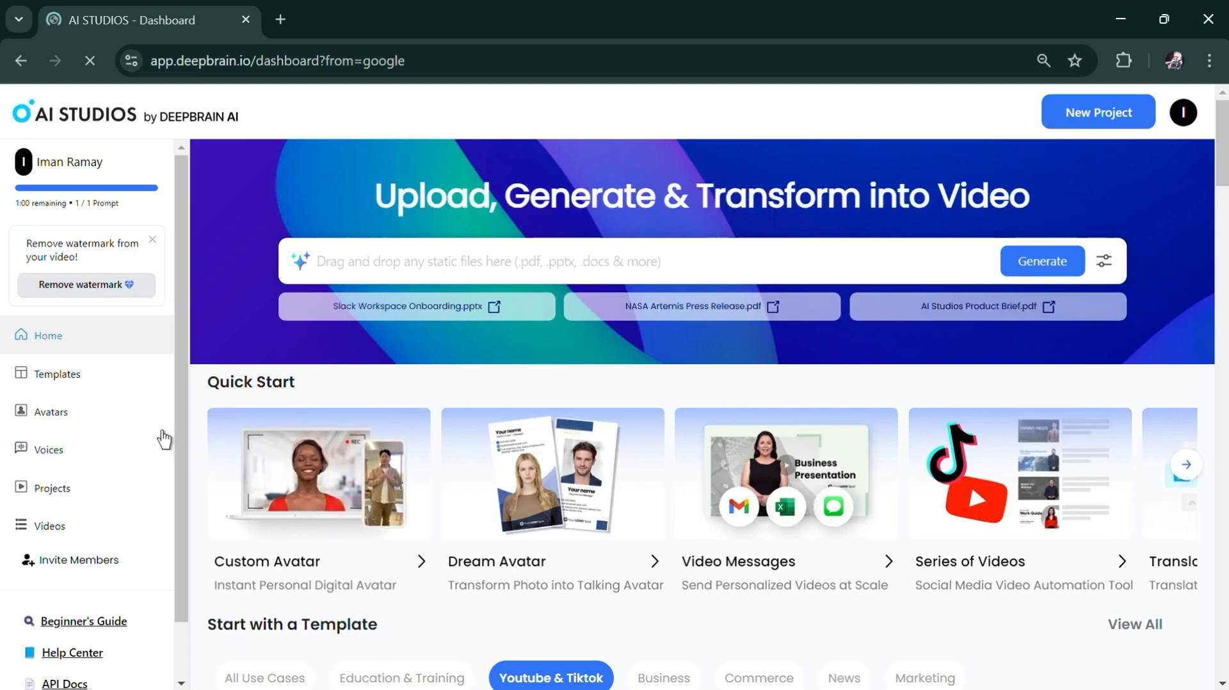
# Step: Look over the dashboard's navigation sections and browse the Quick Start options through to Default Template
pyautogui.scroll(-1, 160, 439)
pyautogui.scroll(1, 181, 434)
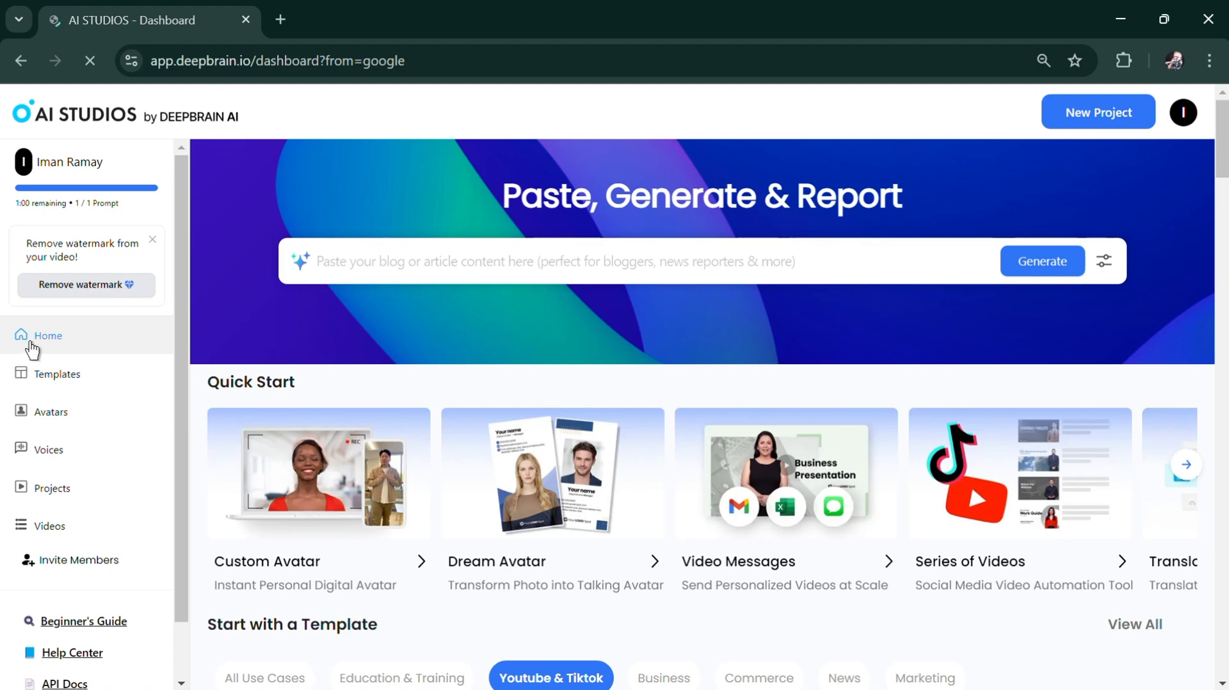
pyautogui.scroll(-1, 106, 448)
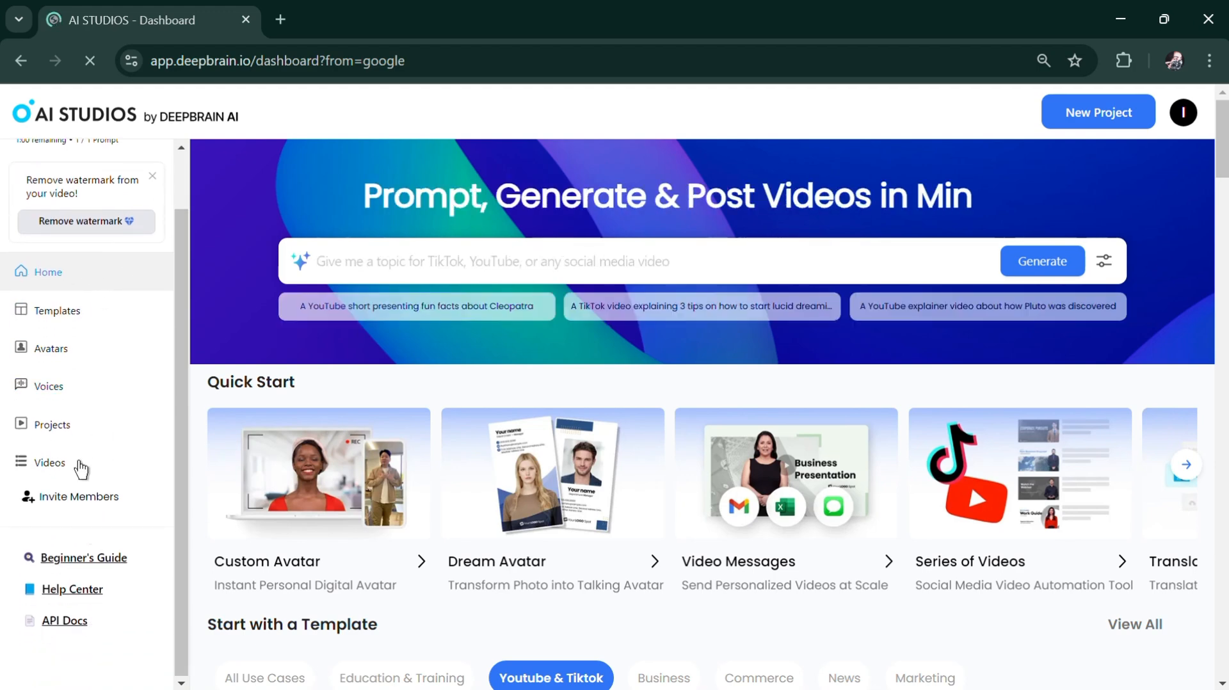
pyautogui.scroll(1, 81, 384)
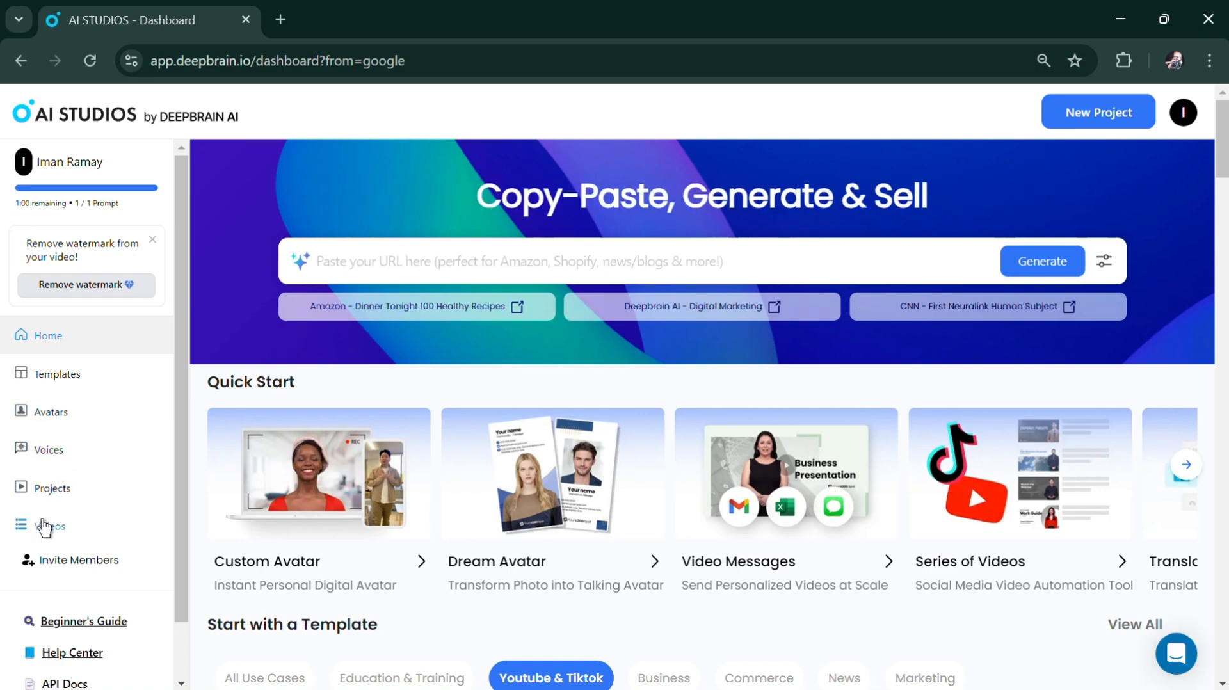
pyautogui.scroll(-1, 67, 423)
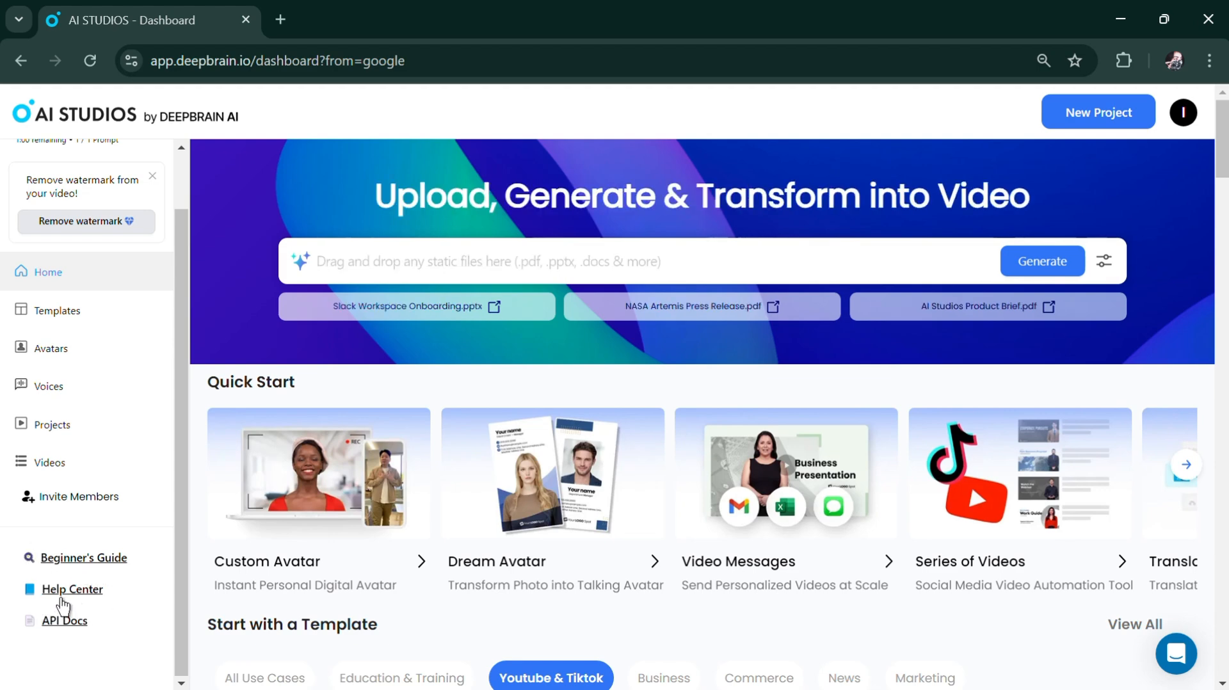
pyautogui.scroll(1, 180, 532)
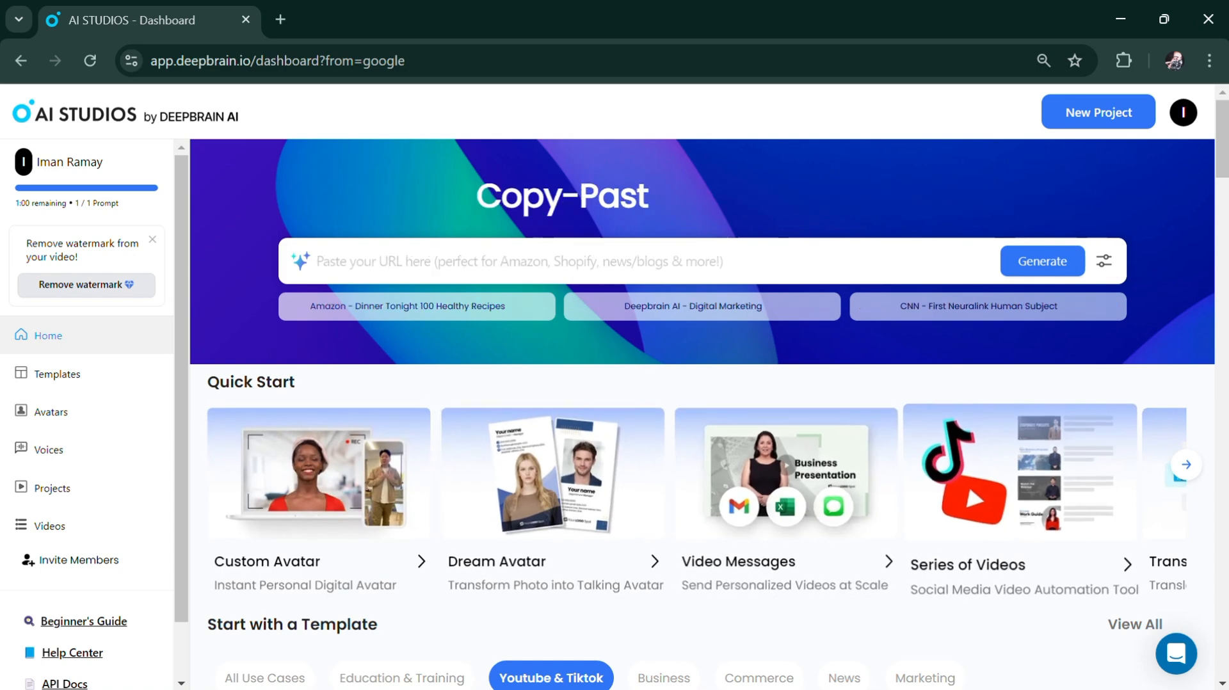
pyautogui.click(1185, 464)
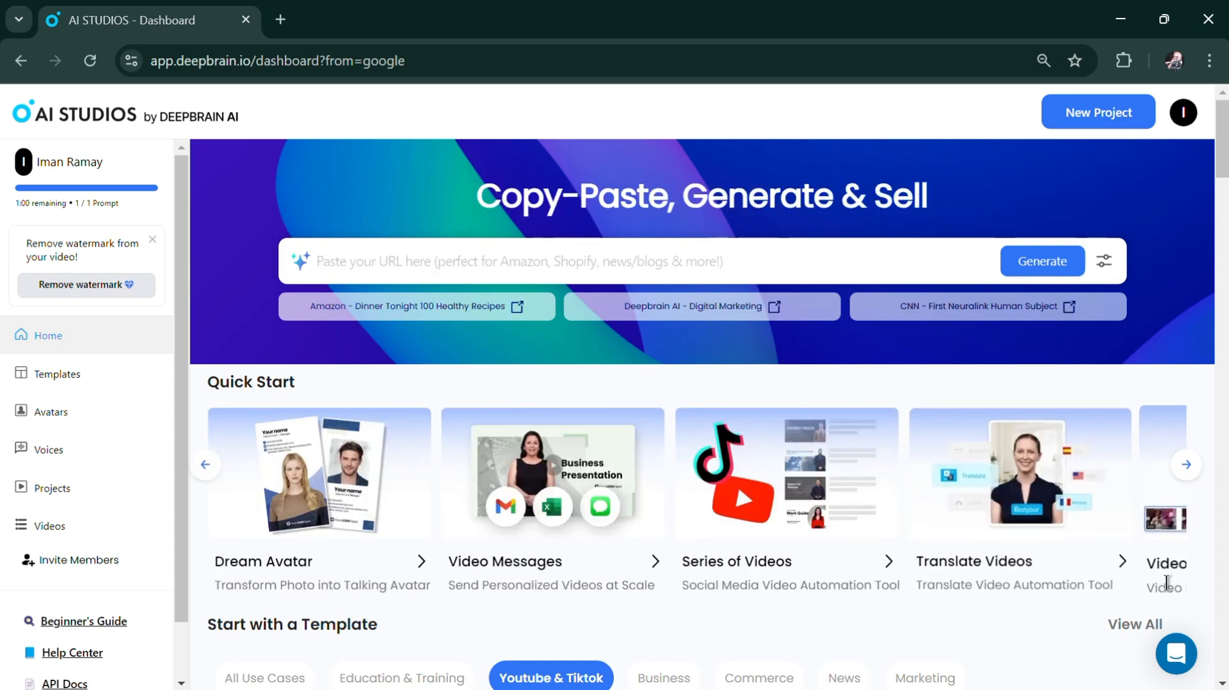
pyautogui.click(1186, 463)
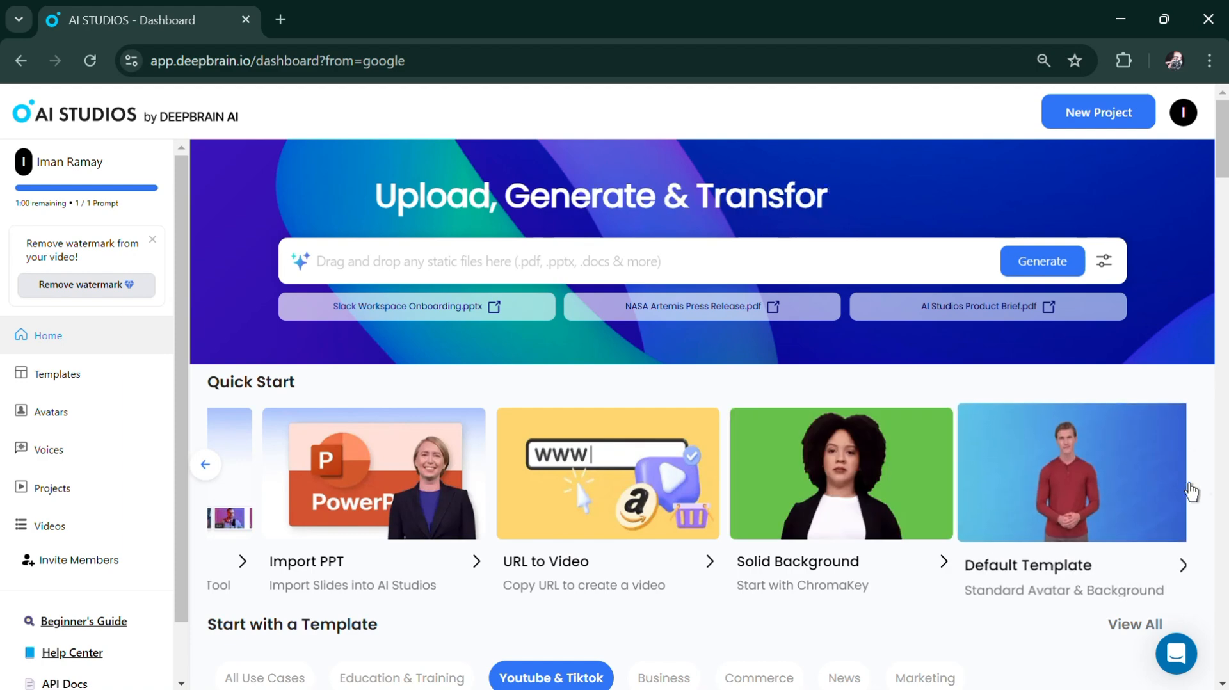
# Step: Browse the Youtube & Tiktok templates in the dashboard's Start with a Template section
pyautogui.scroll(-5, 704, 410)
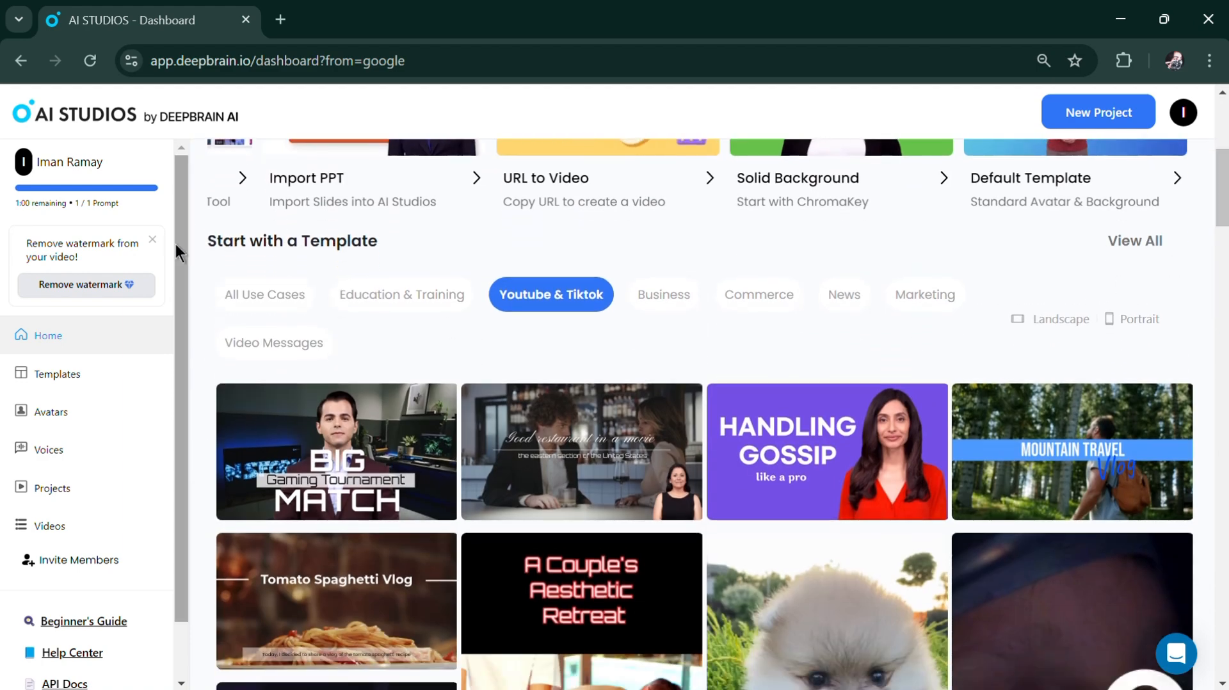
pyautogui.moveTo(206, 242); pyautogui.dragTo(444, 247)
pyautogui.click(448, 253)
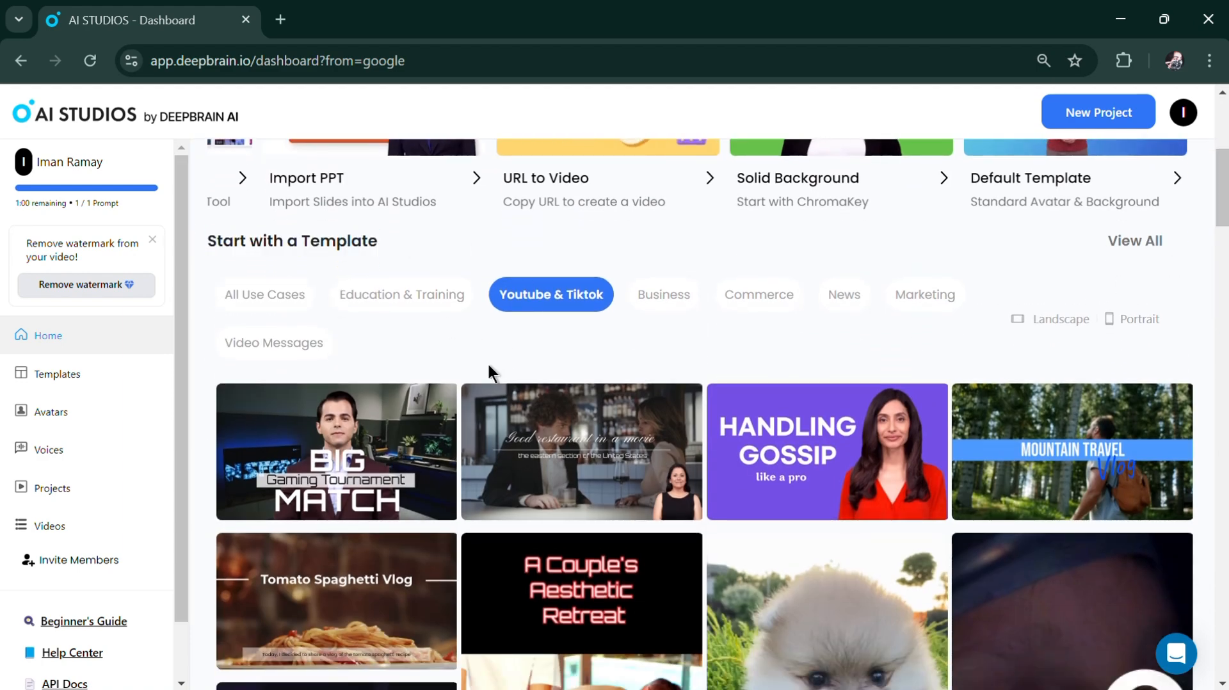
pyautogui.scroll(-8, 539, 342)
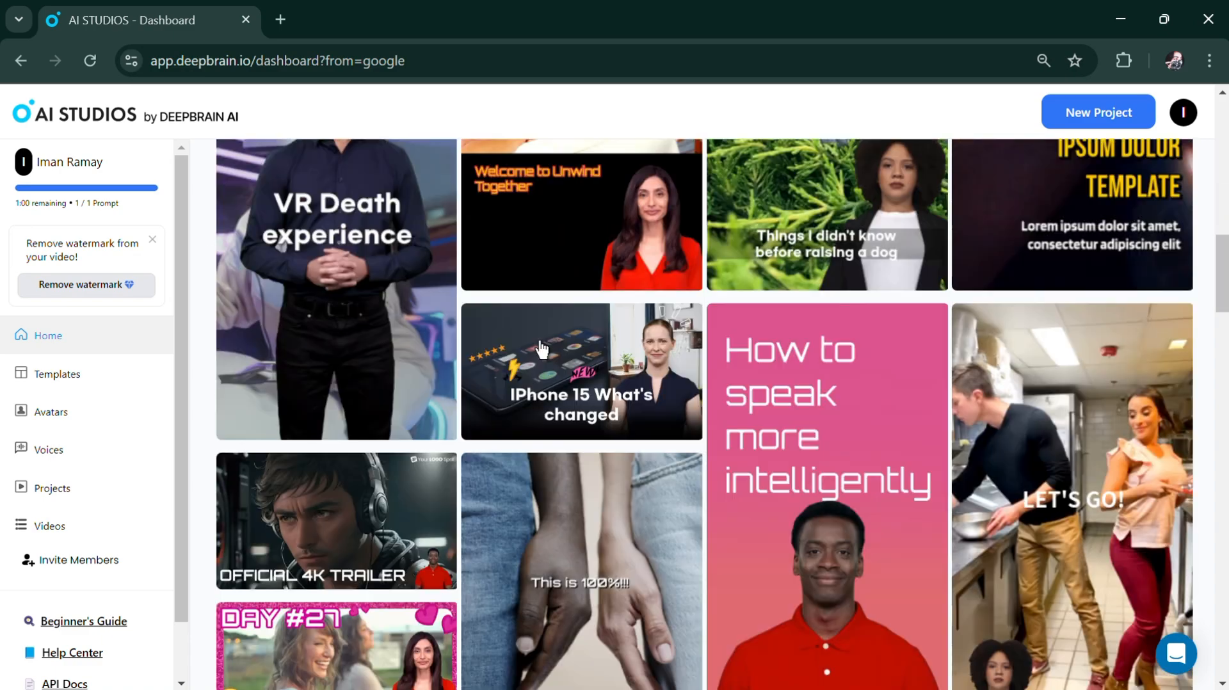
pyautogui.scroll(9, 539, 349)
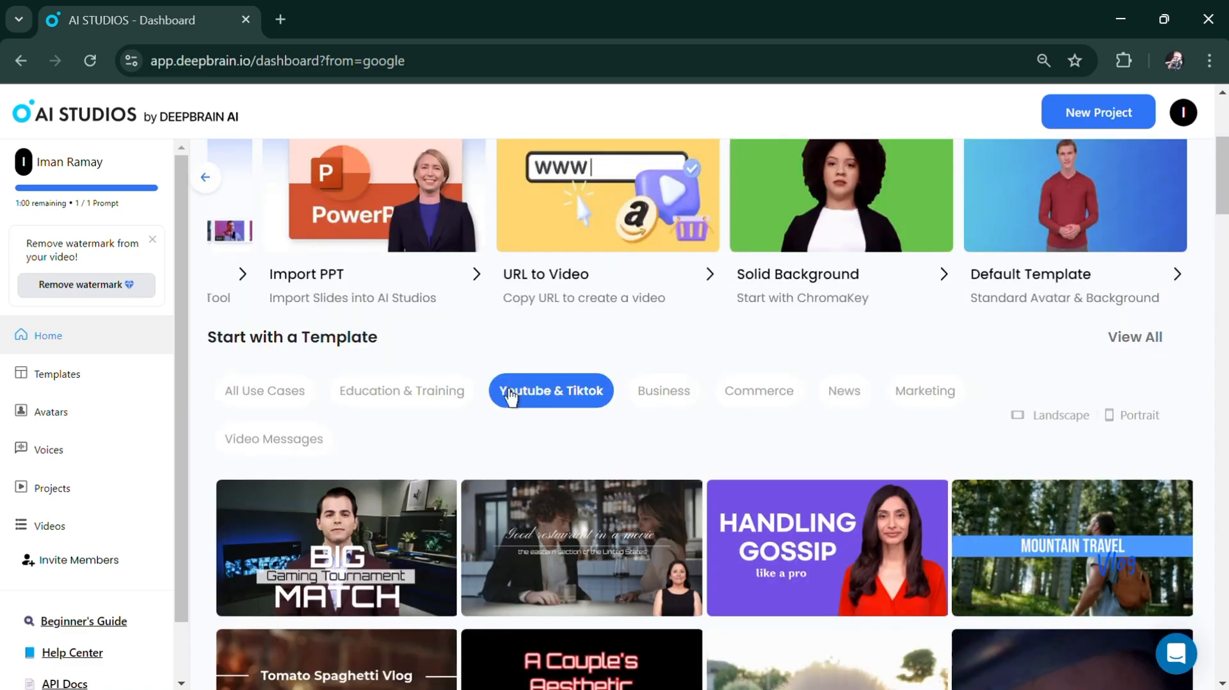
# Step: View the dashboard's Youtube & Tiktok, Business, Commerce and Education & Training template categories, ending on Education & Training
pyautogui.click(393, 394)
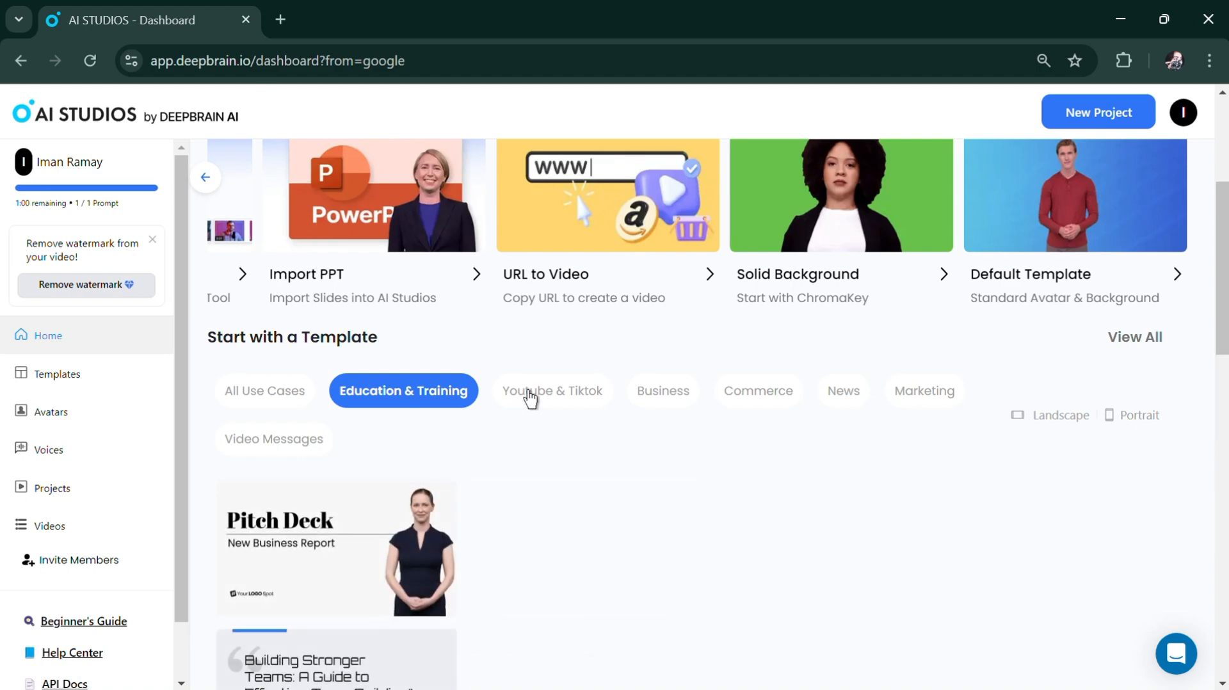
pyautogui.scroll(-2, 544, 377)
pyautogui.click(580, 304)
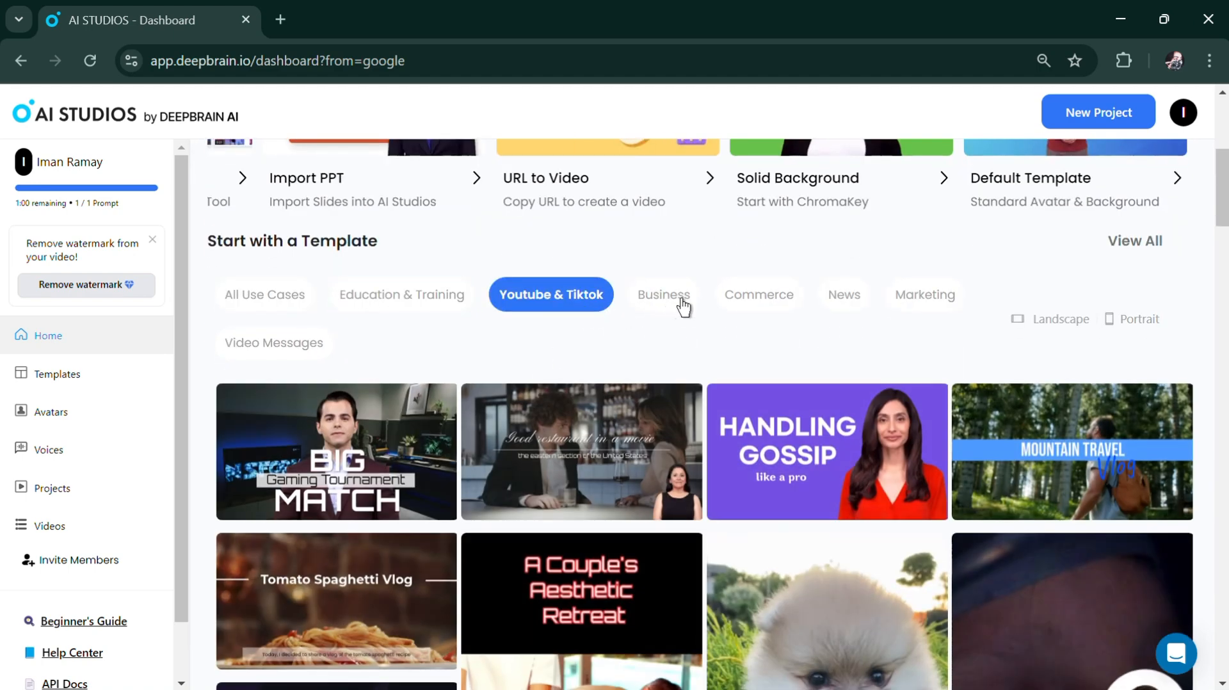
pyautogui.click(681, 302)
pyautogui.click(779, 305)
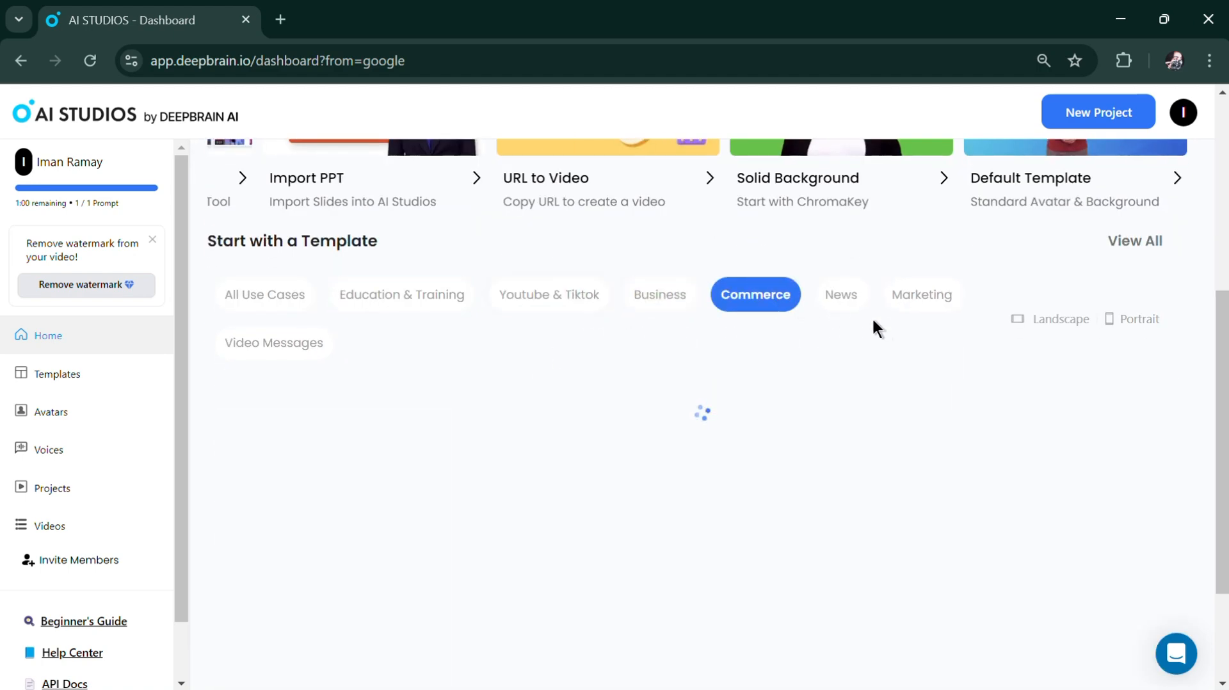
pyautogui.click(635, 307)
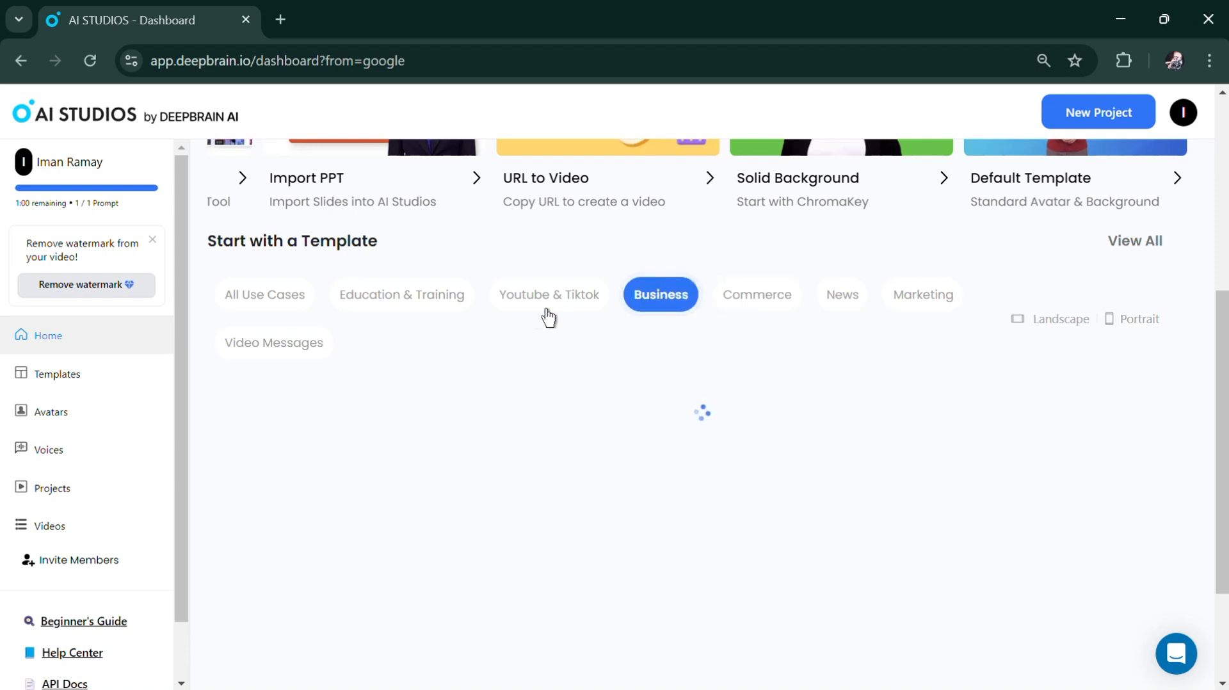
pyautogui.click(425, 314)
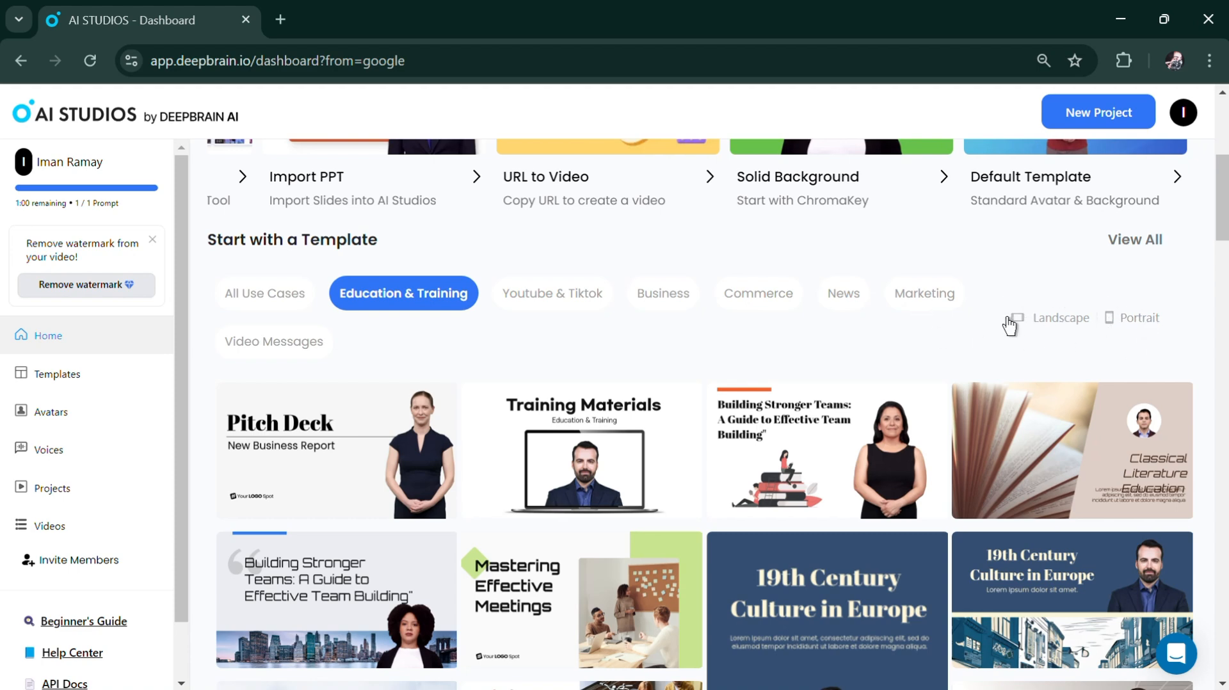
# Step: Generate a video from the dashboard prompt "tips for social media influencers"
pyautogui.scroll(6, 1010, 326)
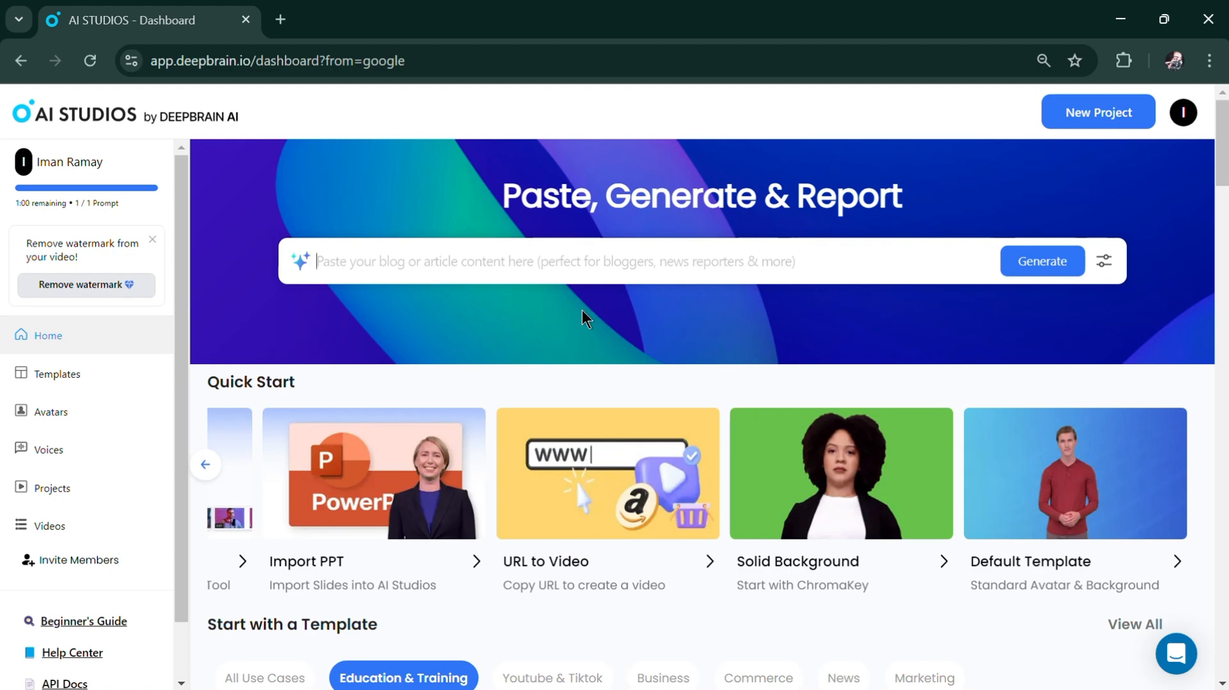
pyautogui.write('tips for soc')
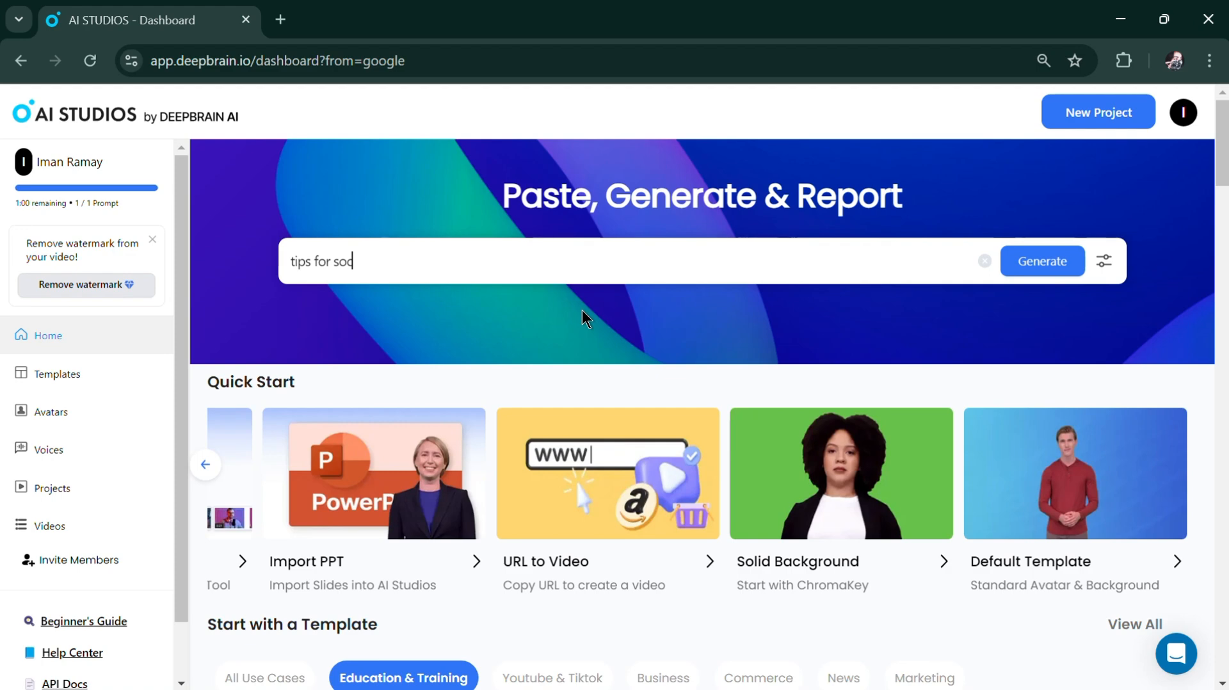
pyautogui.write('ial media influen')
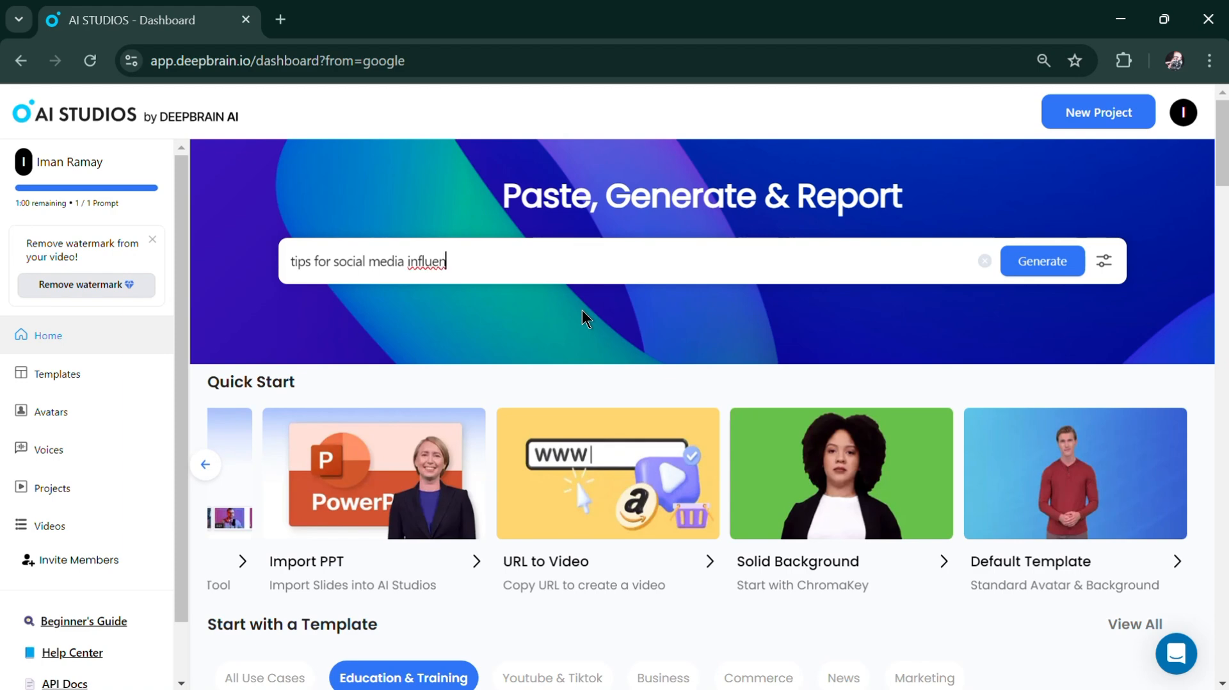
pyautogui.write('cers')
pyautogui.click(1027, 272)
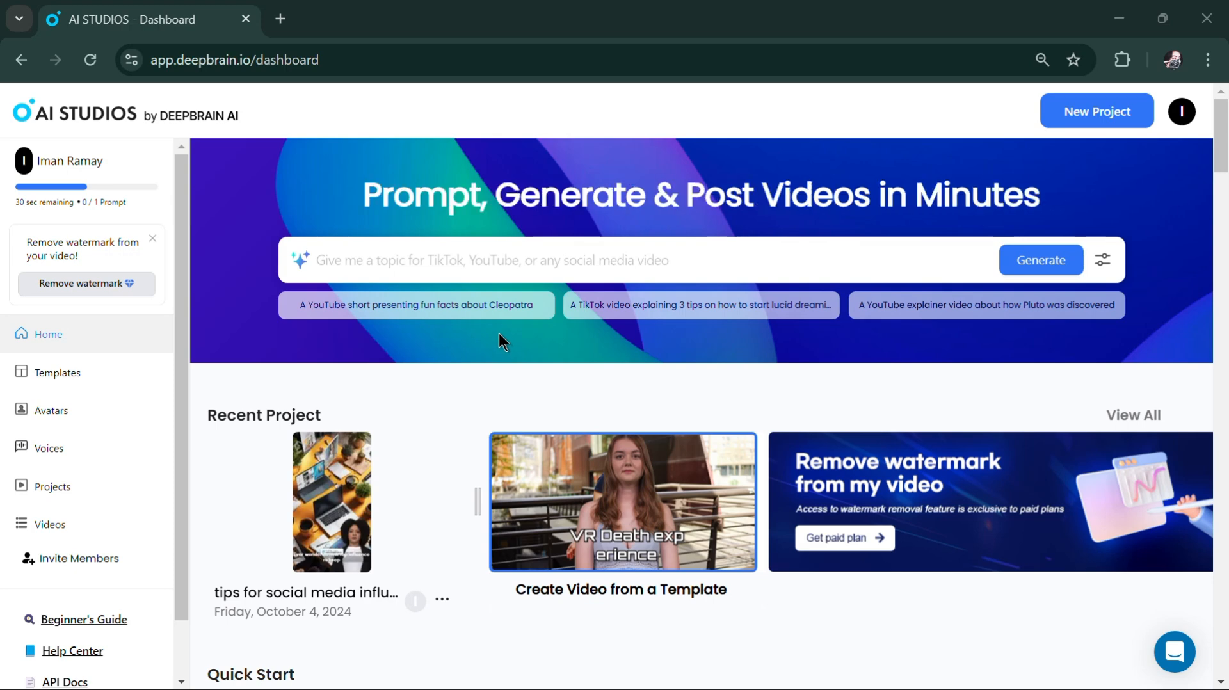
# Step: Open the recent project on tips for social media influencers for editing
pyautogui.moveTo(324, 503)
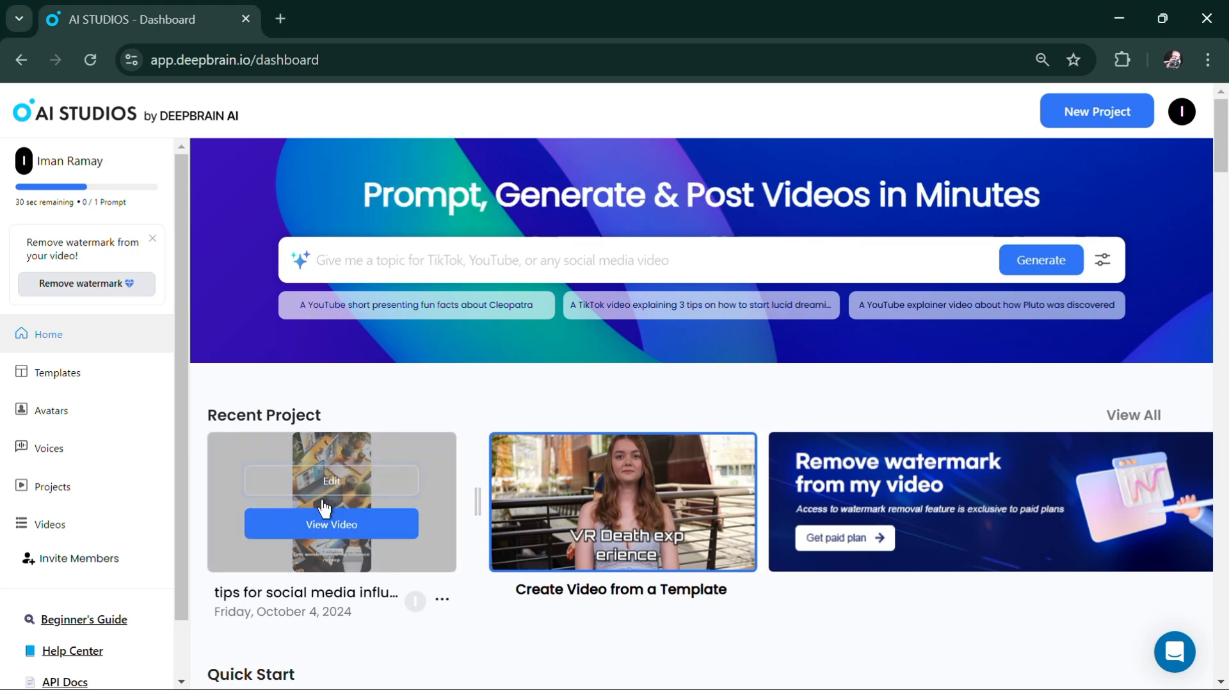
pyautogui.click(344, 473)
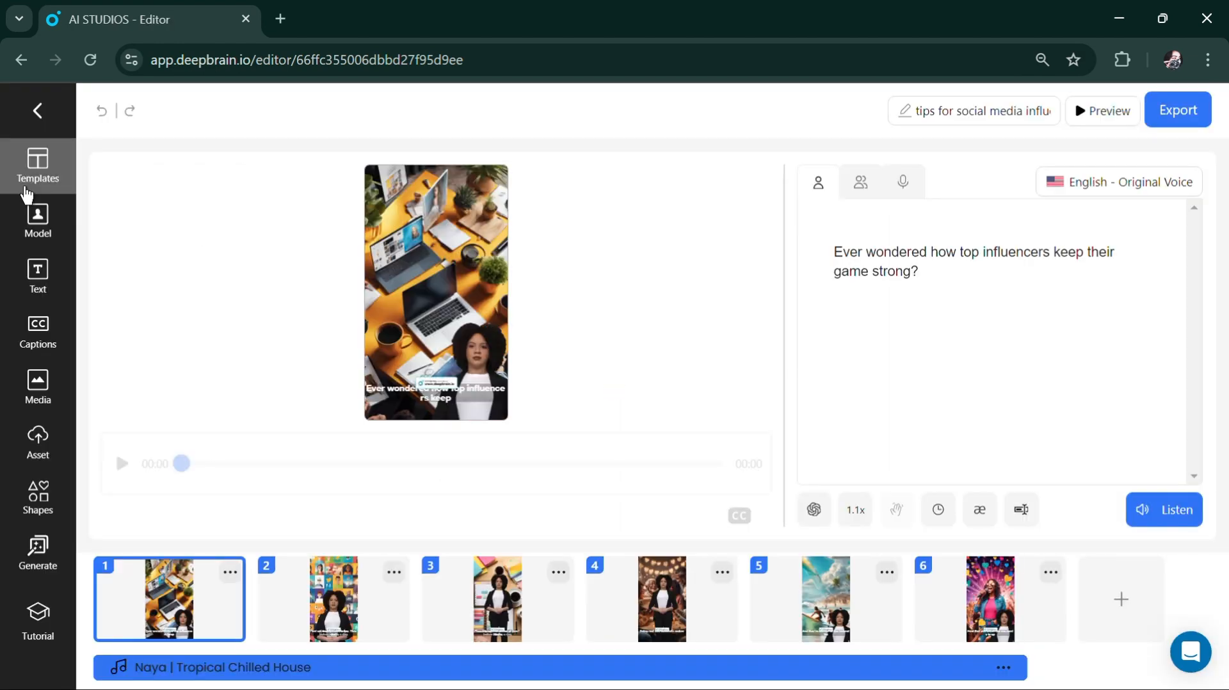
# Step: Browse the editor's Education & Training, Youtube & Tiktok, Business and Commerce template categories
pyautogui.click(27, 193)
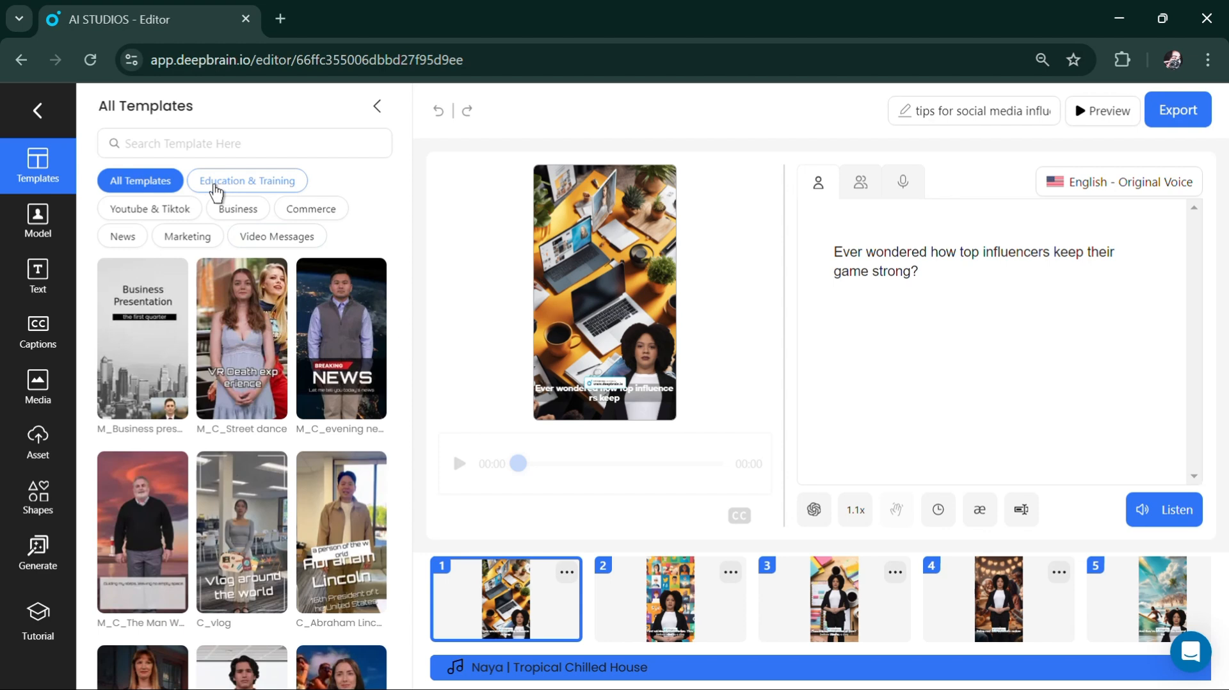
pyautogui.click(215, 184)
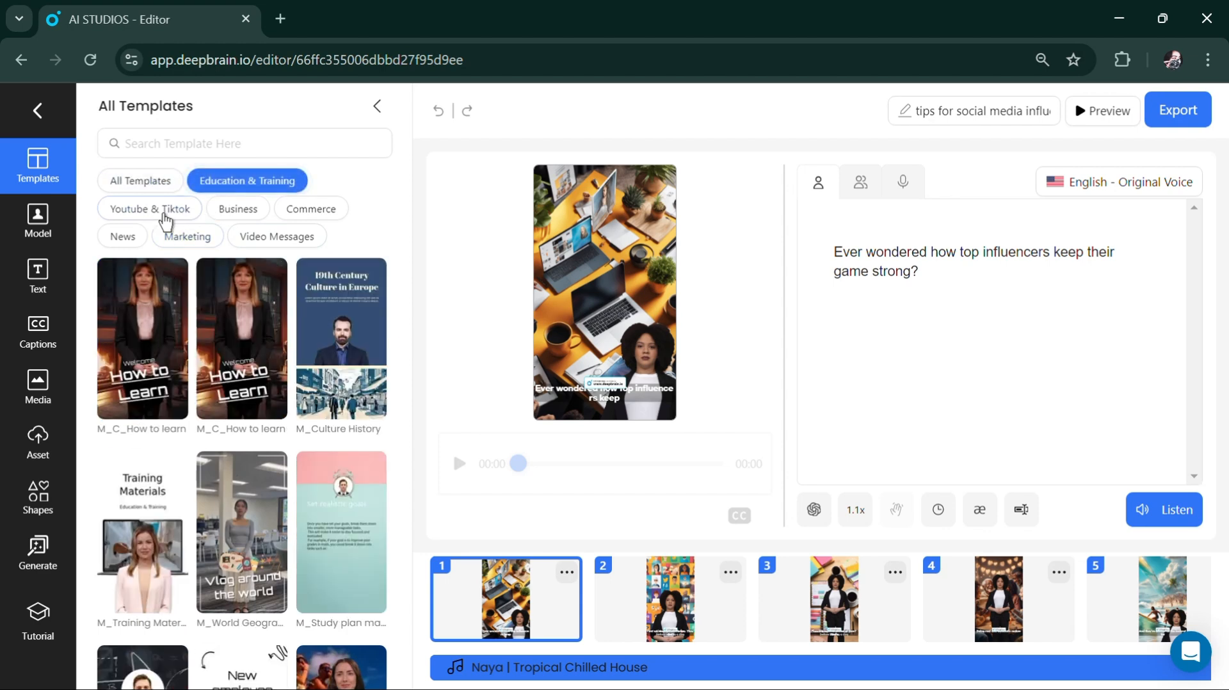
pyautogui.click(171, 210)
pyautogui.click(227, 218)
pyautogui.click(308, 220)
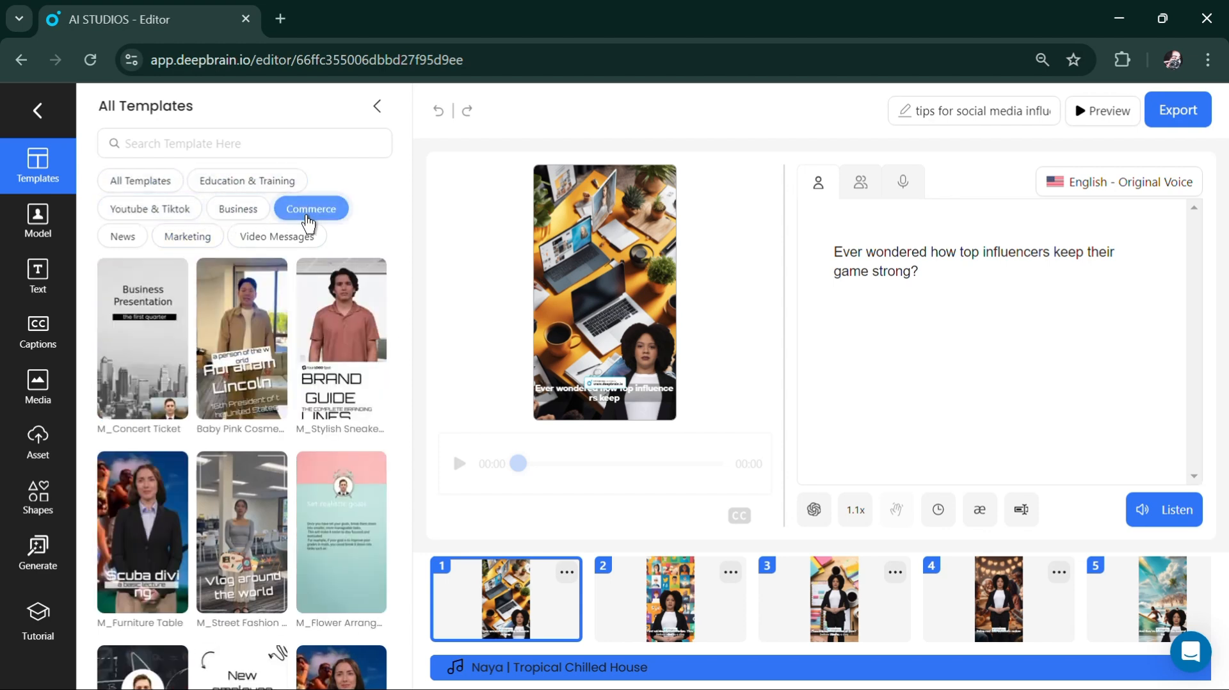
# Step: Browse the News, Marketing and Youtube & Tiktok templates, and insert the "Walk normally" scene of M_Tiktok_Dance Tutorial after scene 1
pyautogui.click(123, 237)
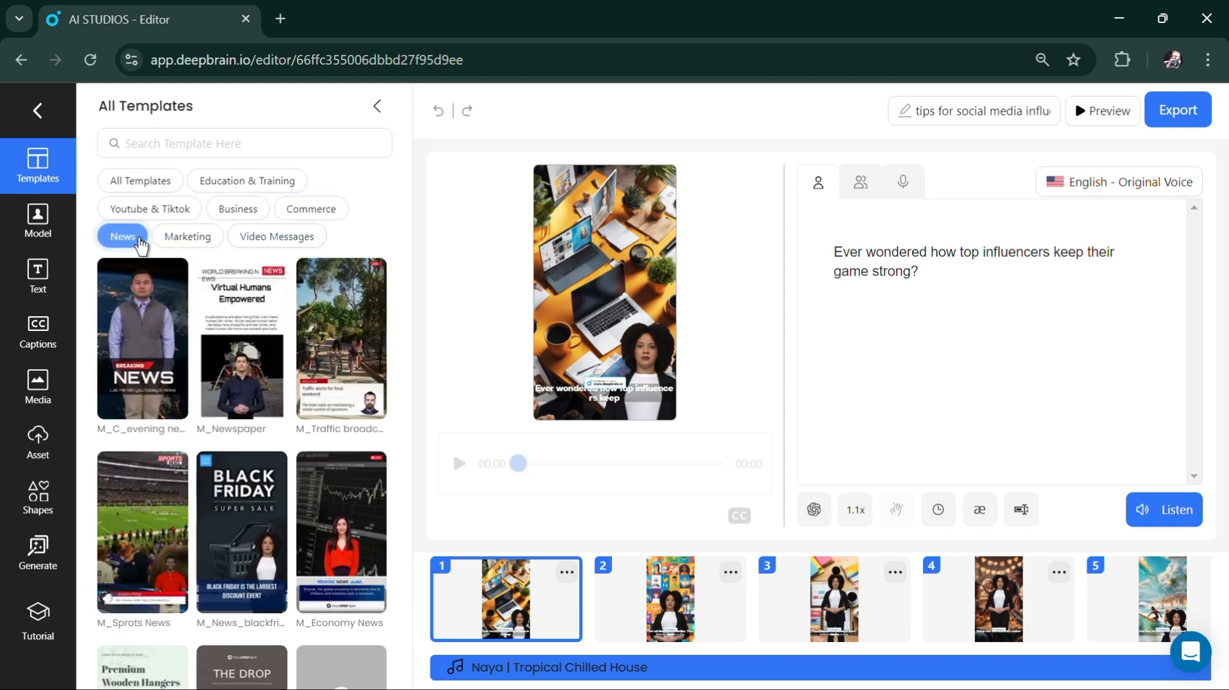
pyautogui.click(190, 240)
pyautogui.click(141, 210)
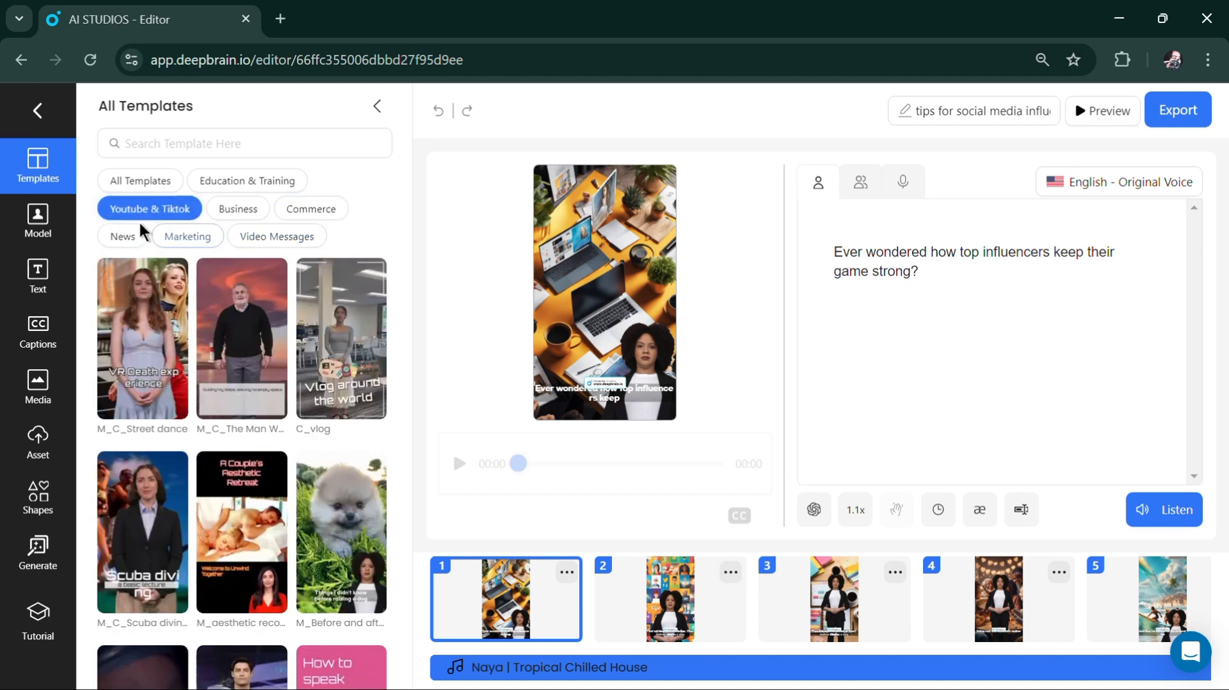
pyautogui.scroll(-5, 252, 583)
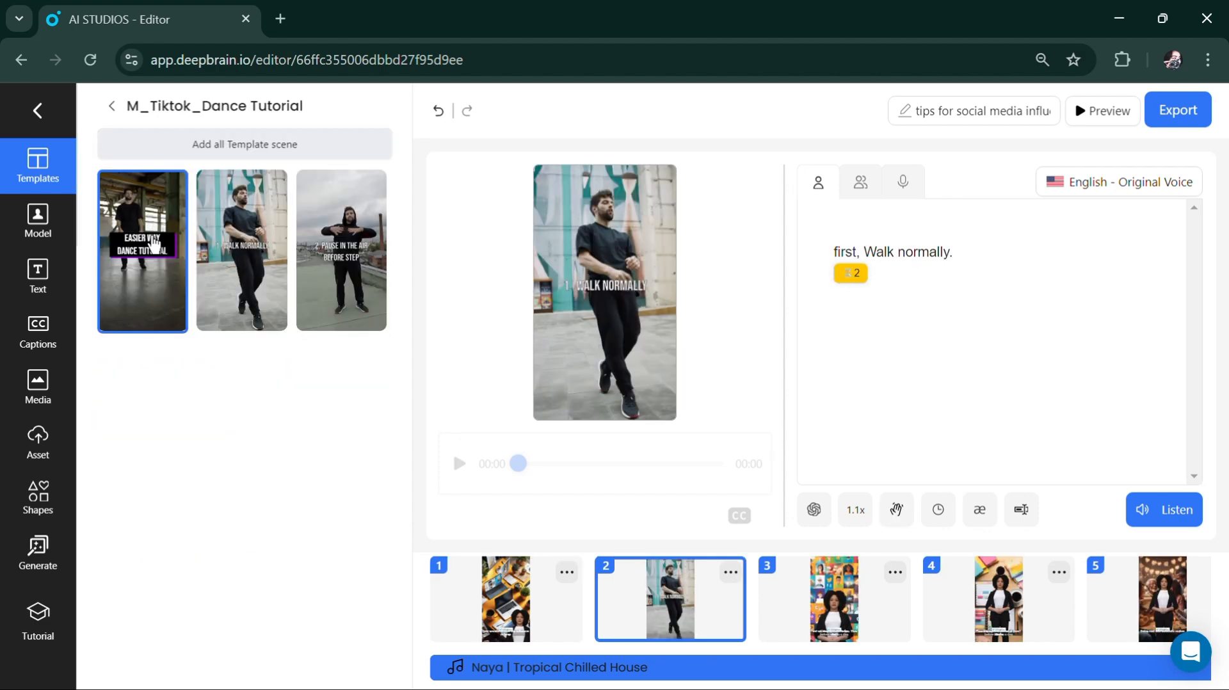
# Step: Return to scene 1 and look through the available AI avatars and sample custom avatars
pyautogui.click(38, 220)
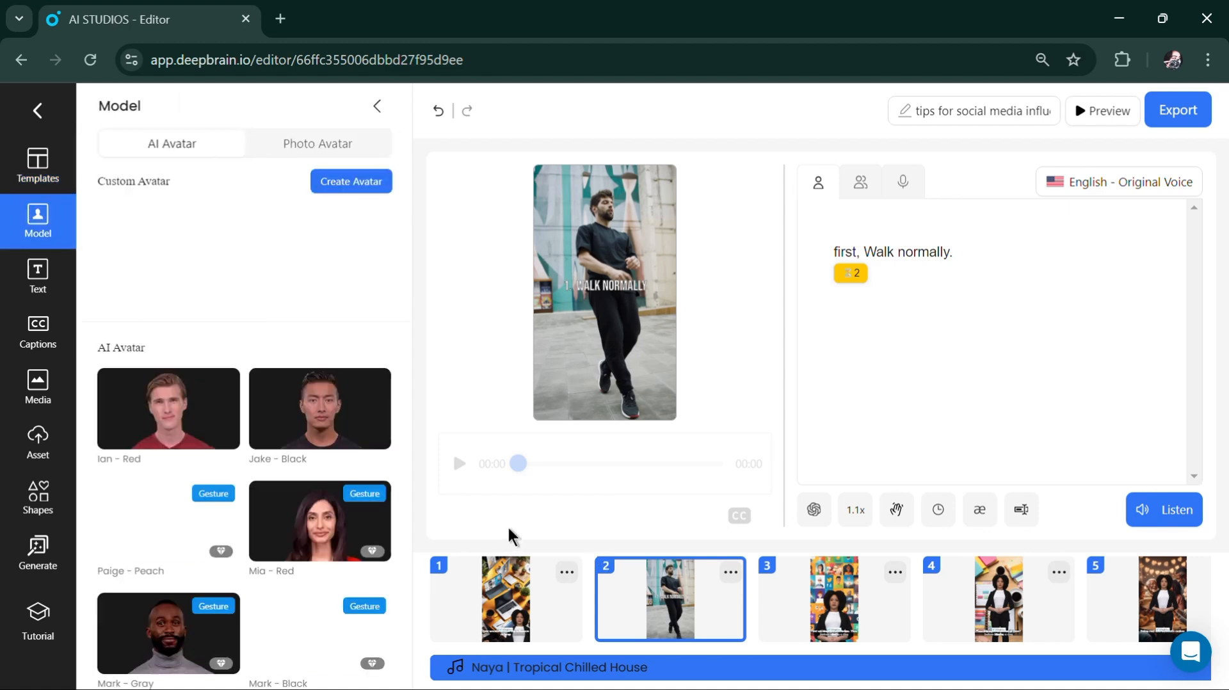
pyautogui.click(512, 576)
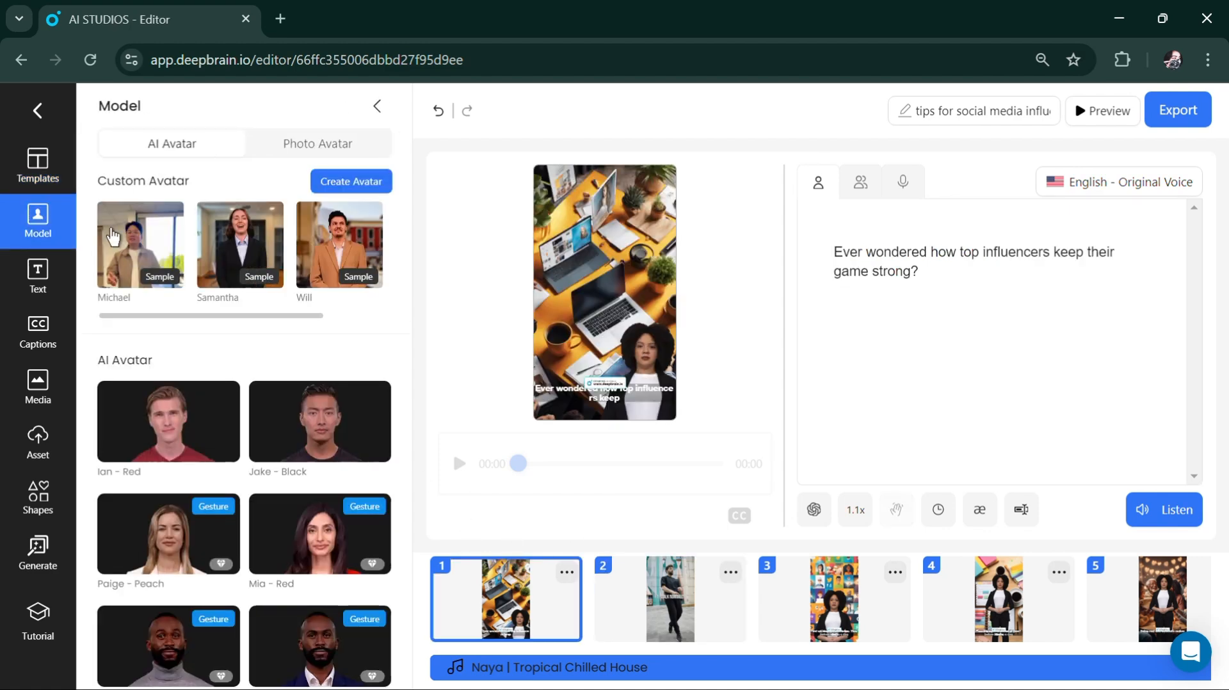
pyautogui.scroll(-10, 240, 425)
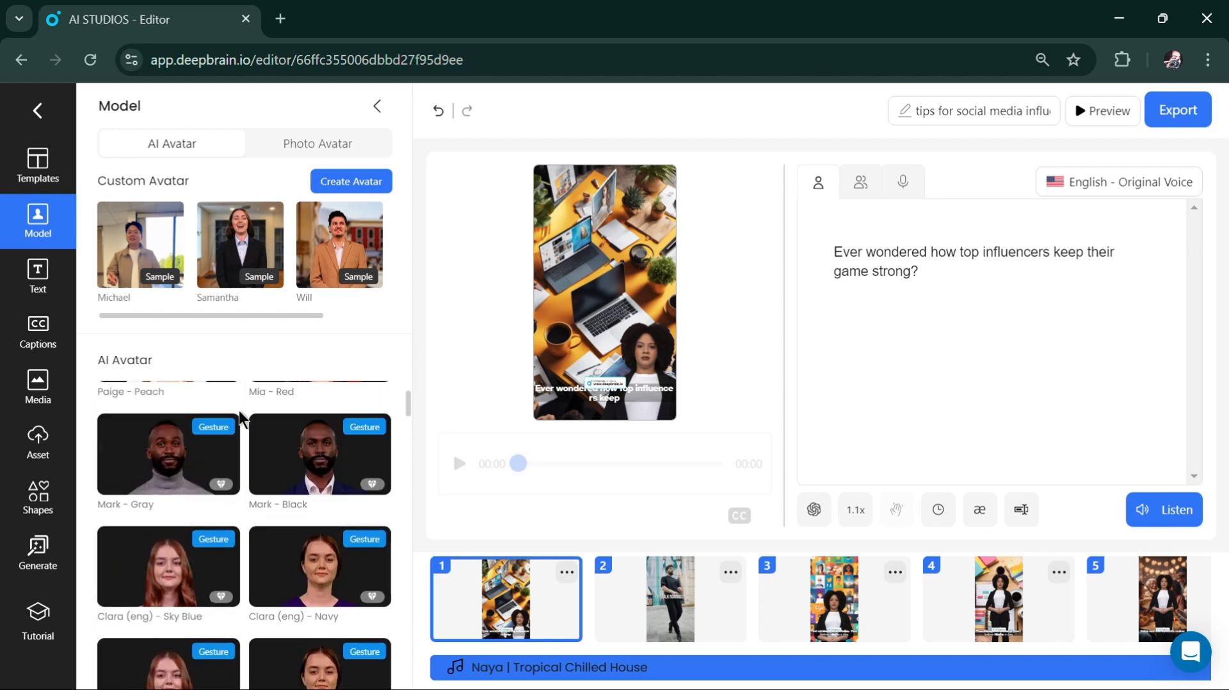
pyautogui.scroll(-1, 275, 608)
pyautogui.scroll(-3, 282, 602)
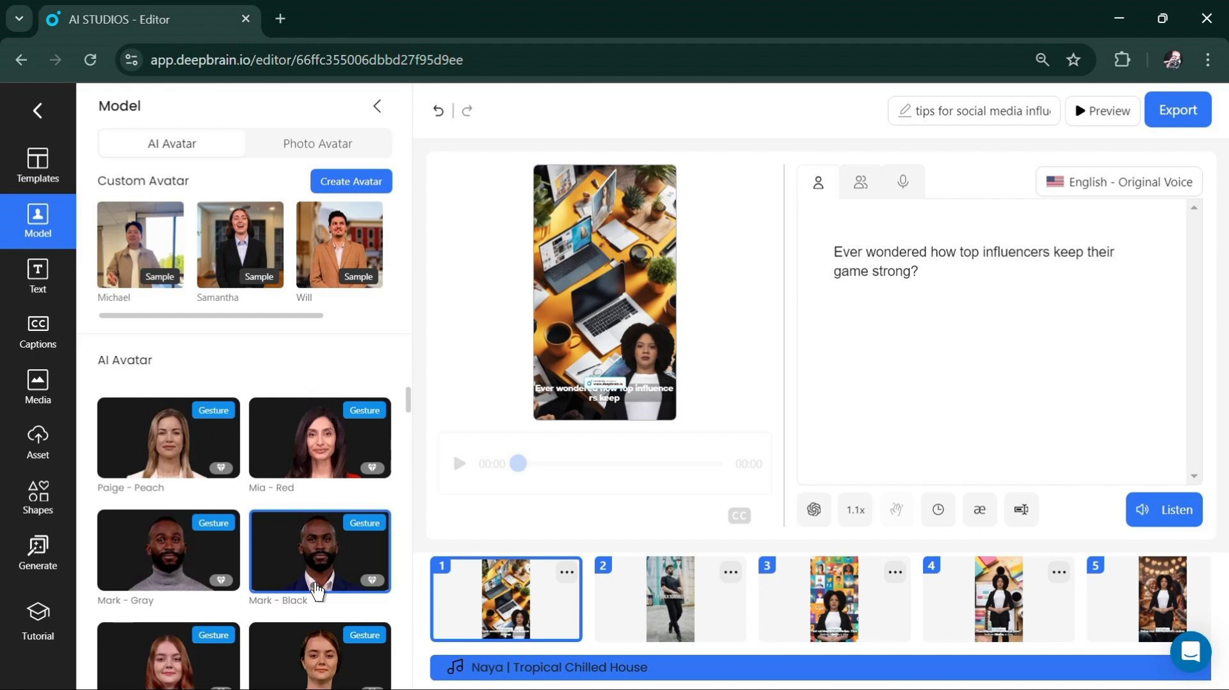
pyautogui.scroll(3, 317, 590)
pyautogui.scroll(-6, 307, 608)
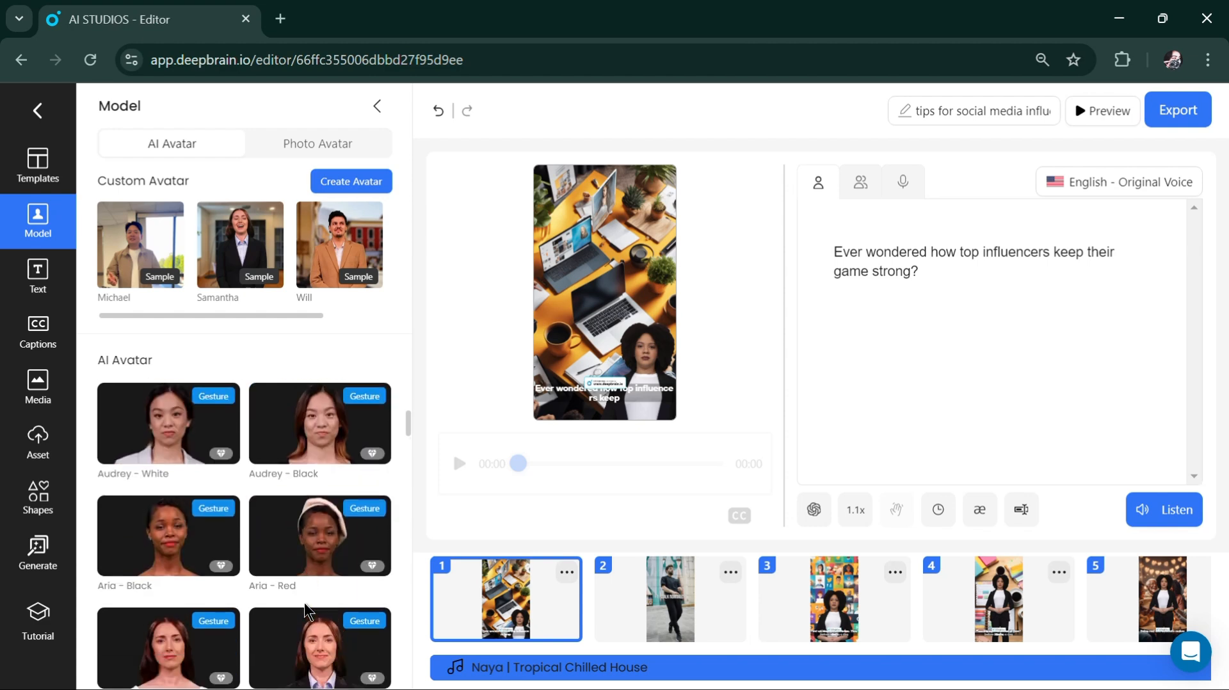
pyautogui.scroll(5, 305, 611)
pyautogui.moveTo(96, 184); pyautogui.dragTo(227, 186)
pyautogui.click(206, 232)
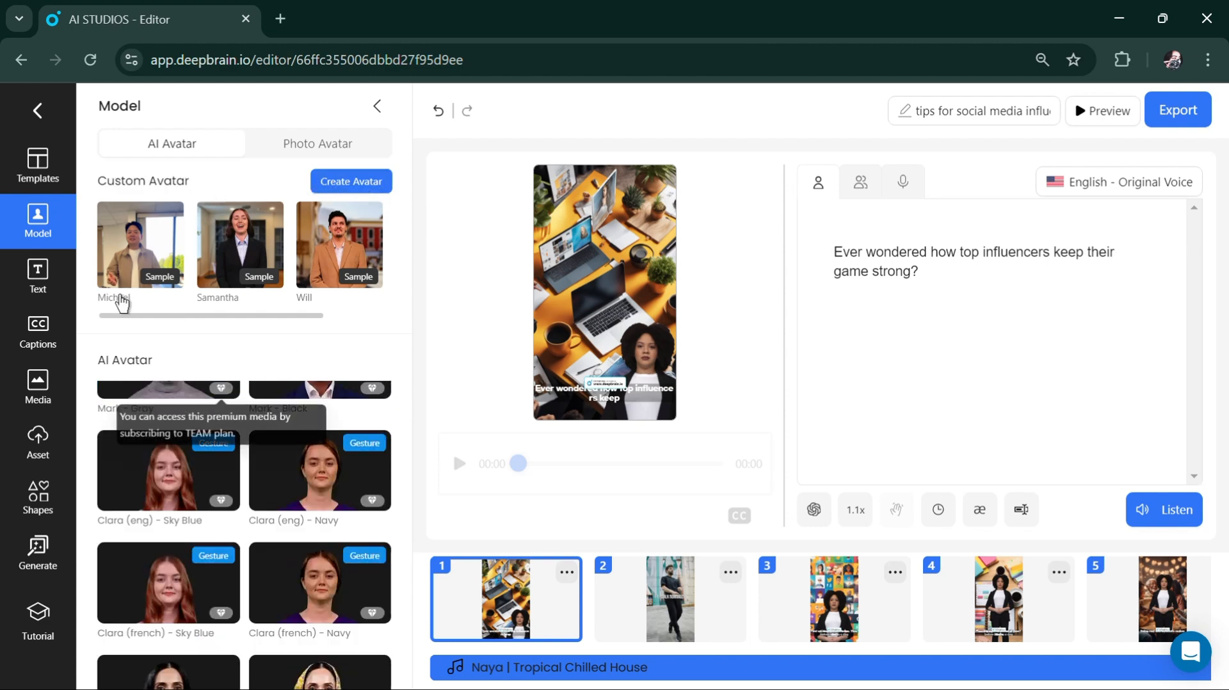
# Step: View the default text options and move scene 1's caption up to about the level of the presenter's head
pyautogui.click(36, 278)
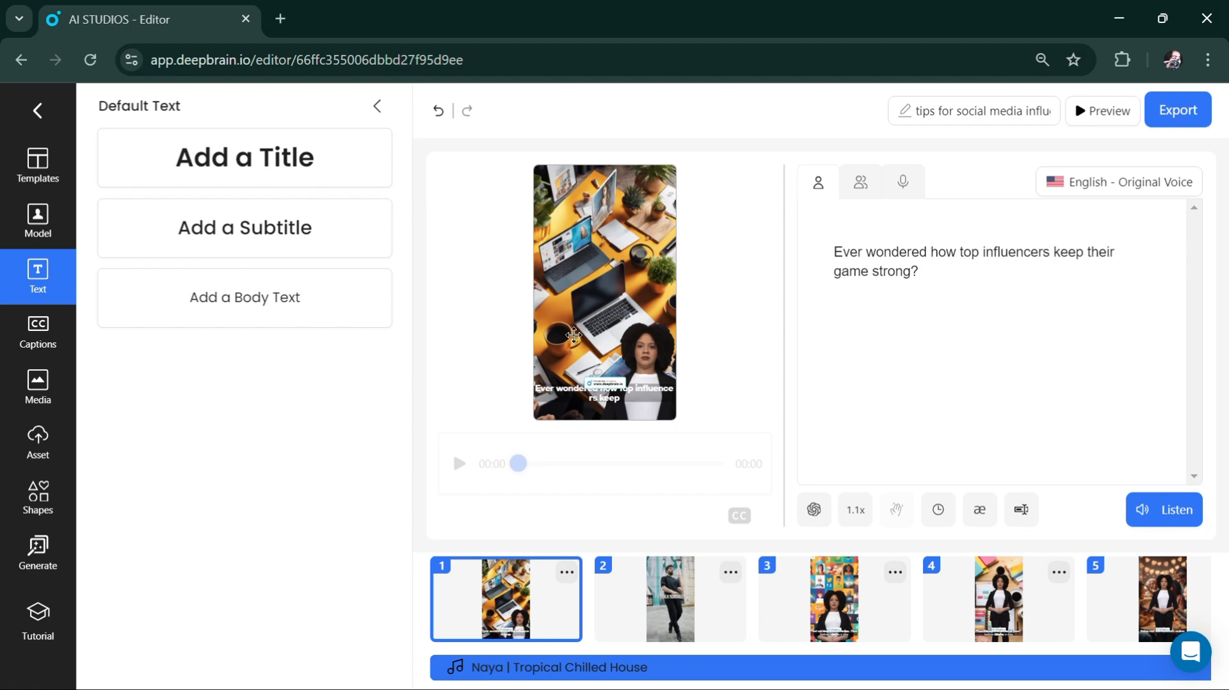
pyautogui.click(573, 335)
pyautogui.moveTo(573, 334); pyautogui.dragTo(573, 400)
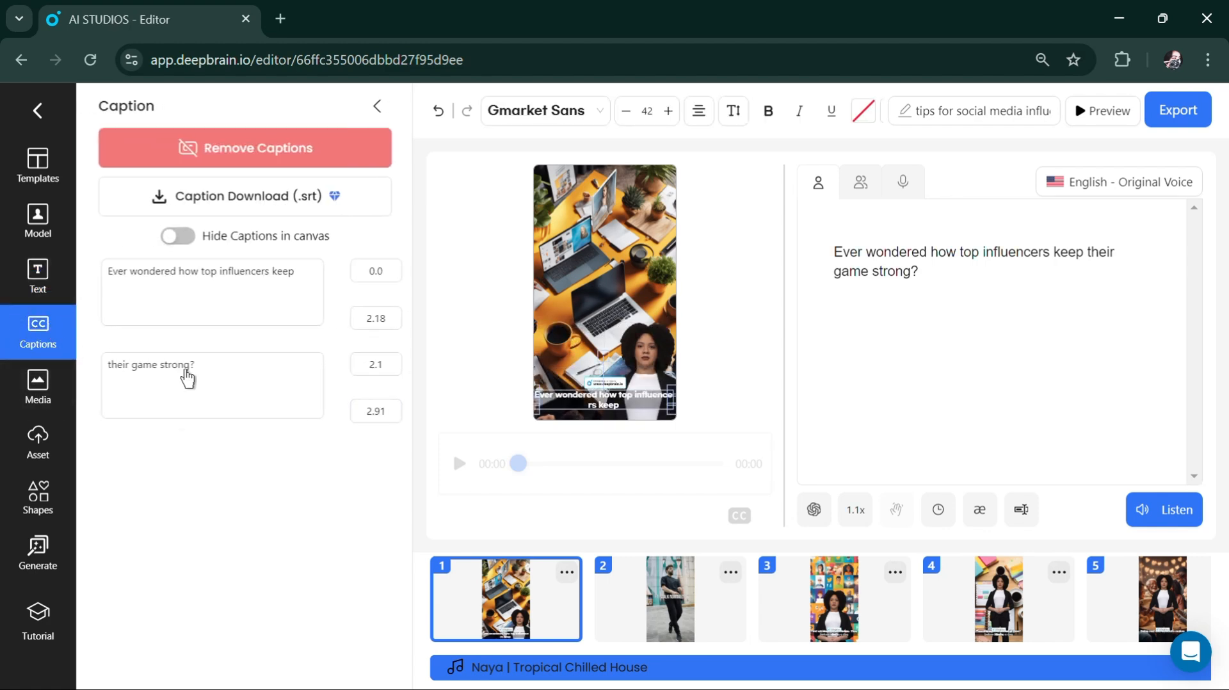
pyautogui.moveTo(587, 404); pyautogui.dragTo(587, 341)
# Step: Examine scene 1's two caption lines and their start and end times
pyautogui.moveTo(310, 277); pyautogui.dragTo(96, 272)
pyautogui.click(179, 369)
pyautogui.click(376, 270)
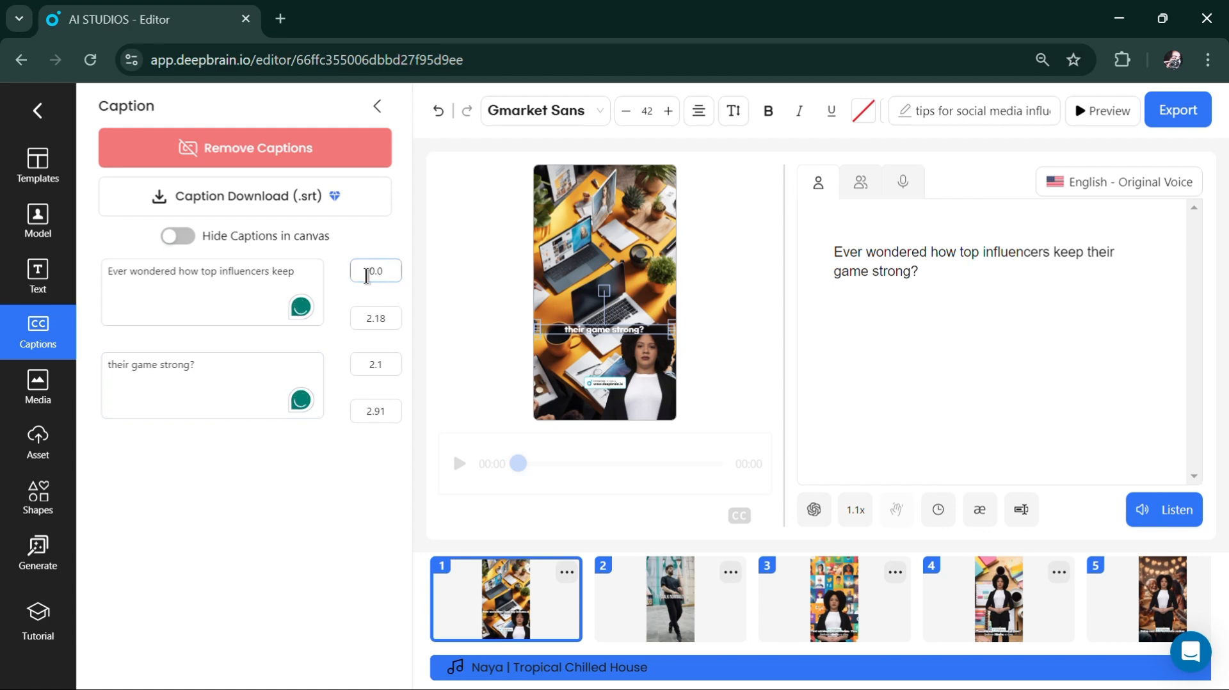
pyautogui.click(367, 324)
pyautogui.click(339, 494)
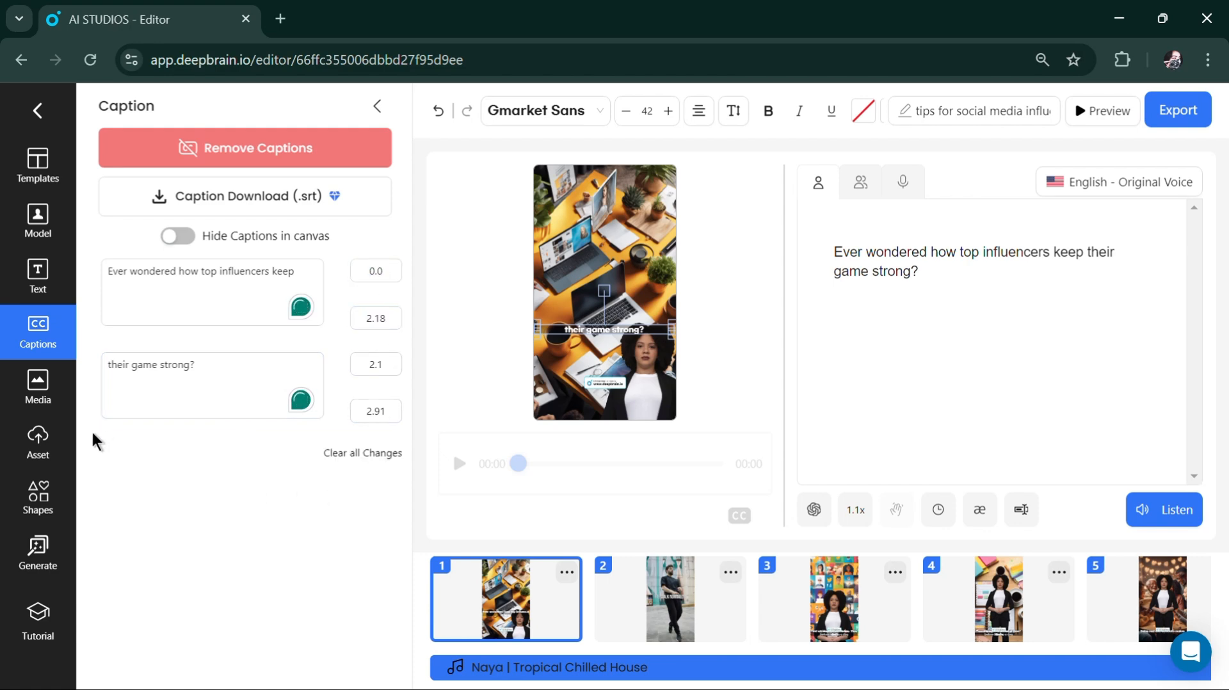
# Step: Browse the media library's stock images and the DeepBrain AI audio tracks
pyautogui.click(38, 403)
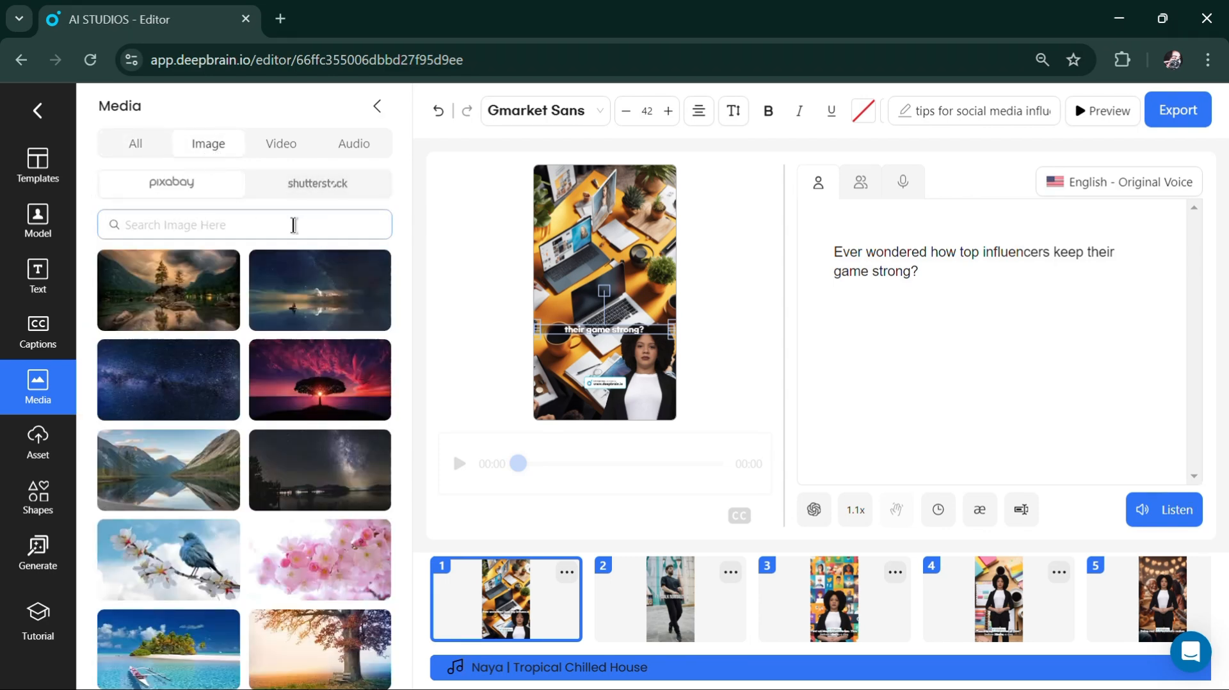
pyautogui.click(339, 153)
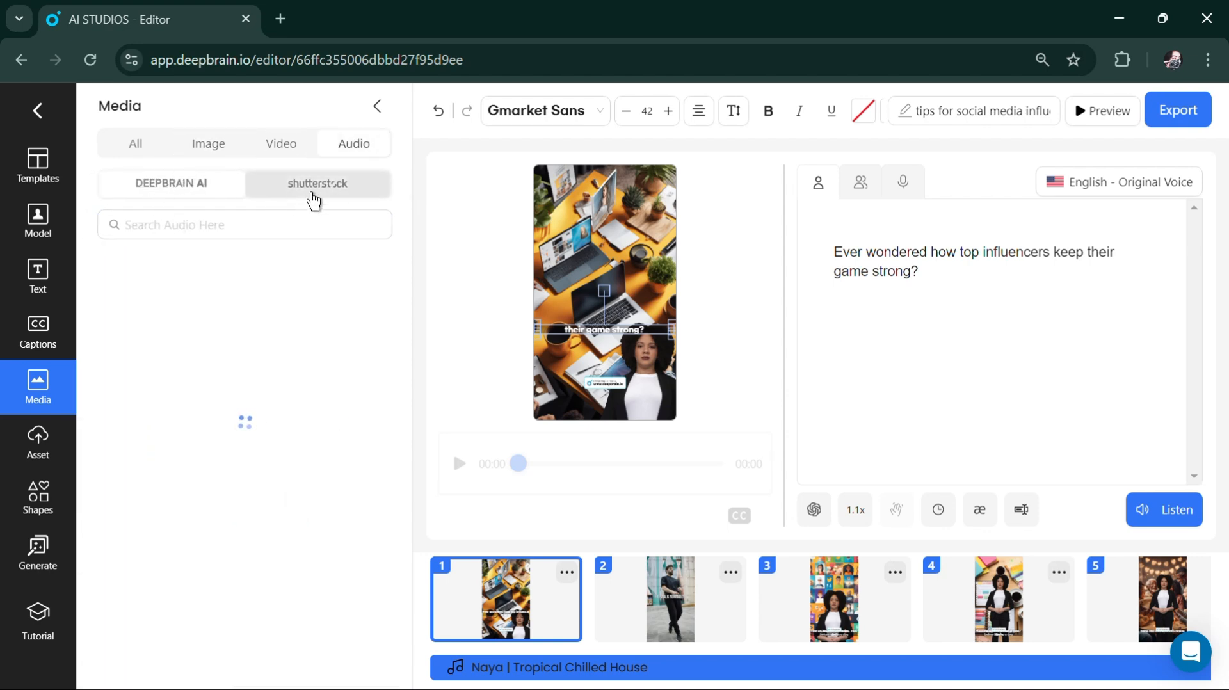
pyautogui.scroll(-5, 231, 375)
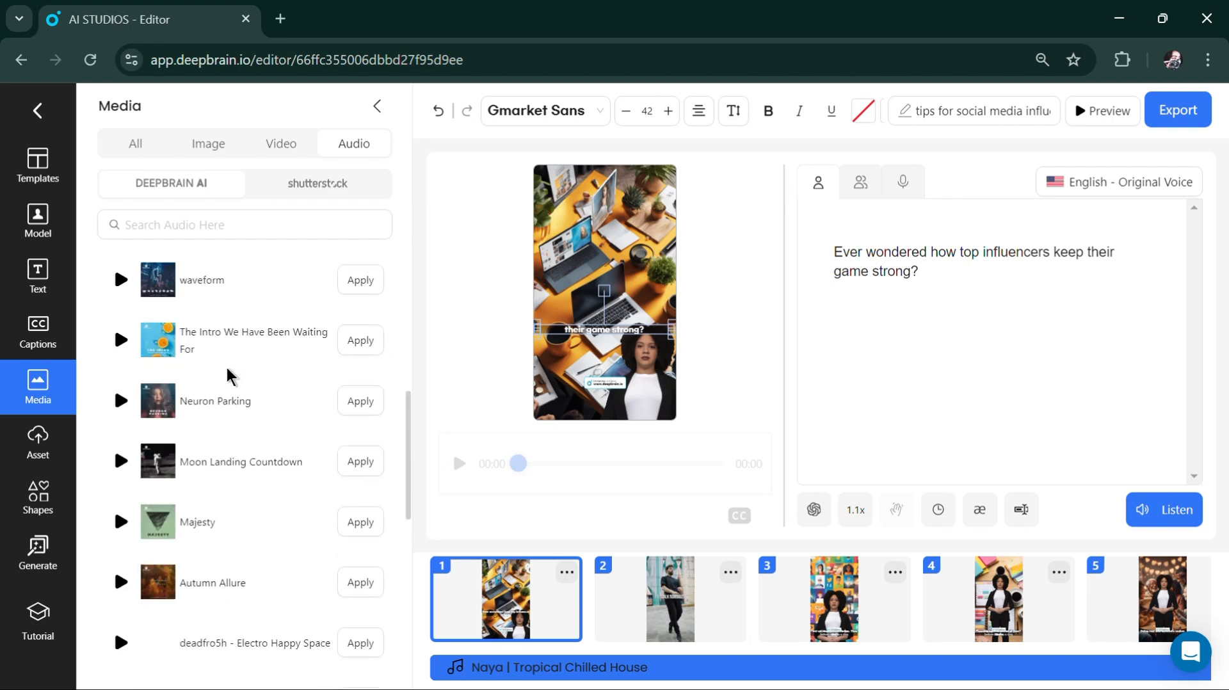
pyautogui.scroll(5, 231, 376)
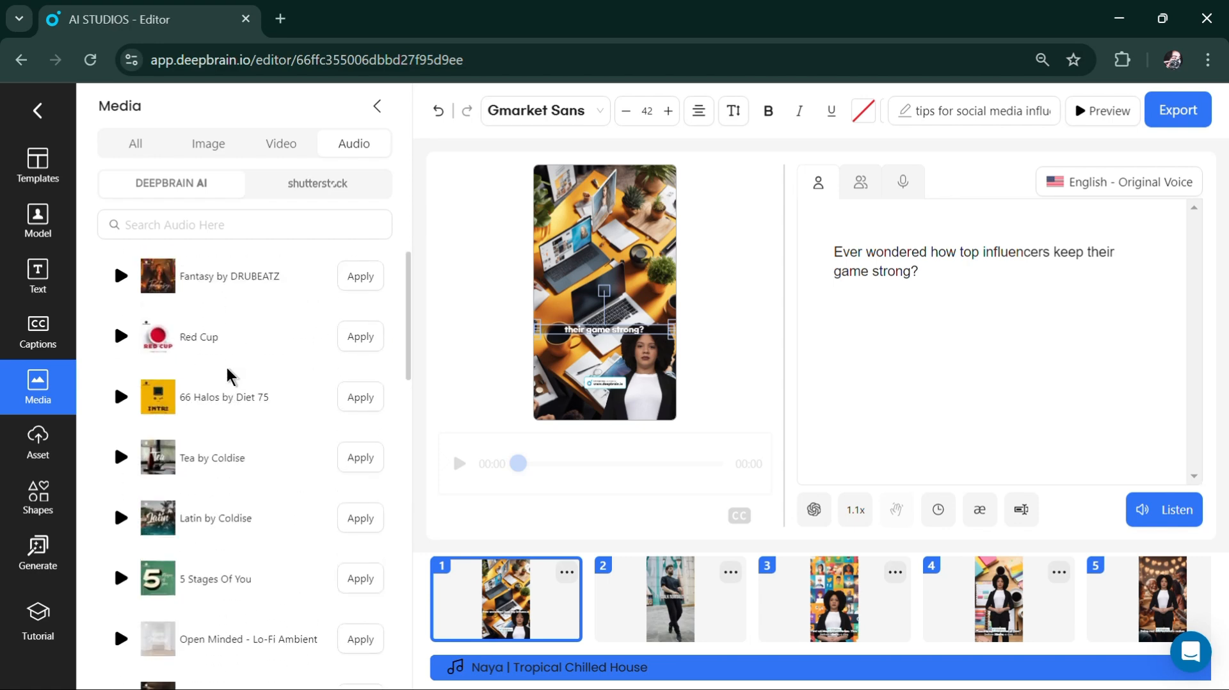
# Step: Review the asset upload and screen recording options, the uploaded audio assets, and the available shapes
pyautogui.click(39, 447)
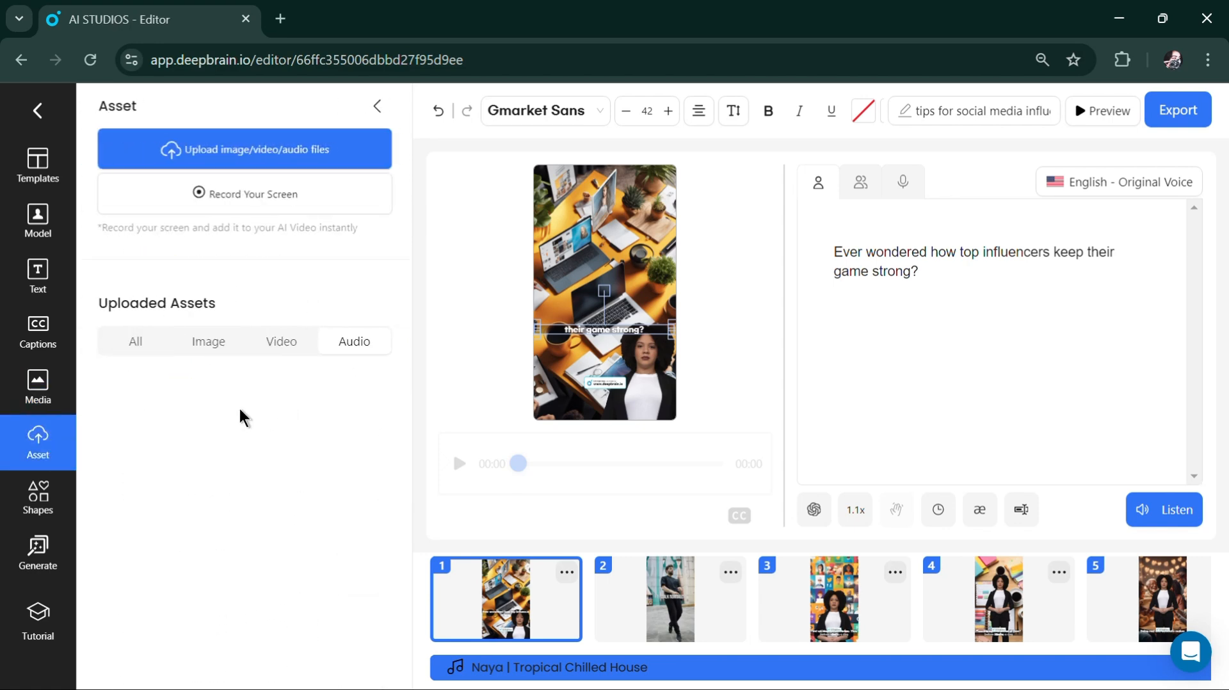
pyautogui.moveTo(99, 301); pyautogui.dragTo(241, 308)
pyautogui.click(279, 306)
pyautogui.moveTo(96, 229); pyautogui.dragTo(397, 248)
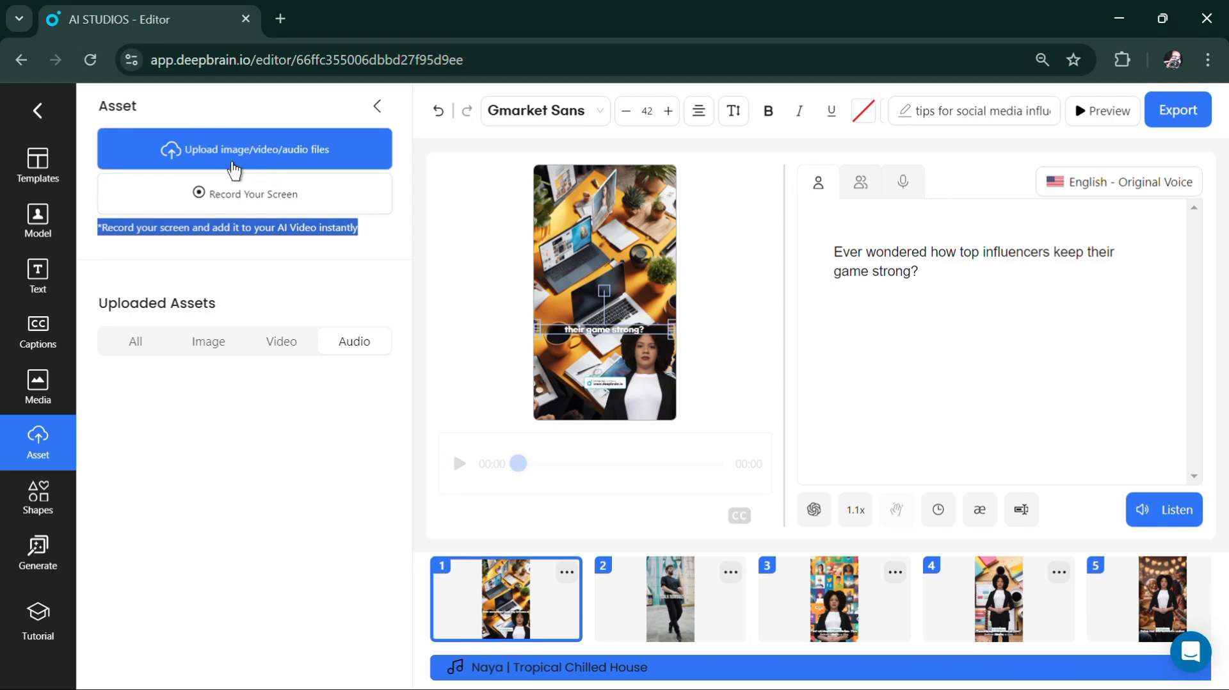
pyautogui.click(61, 507)
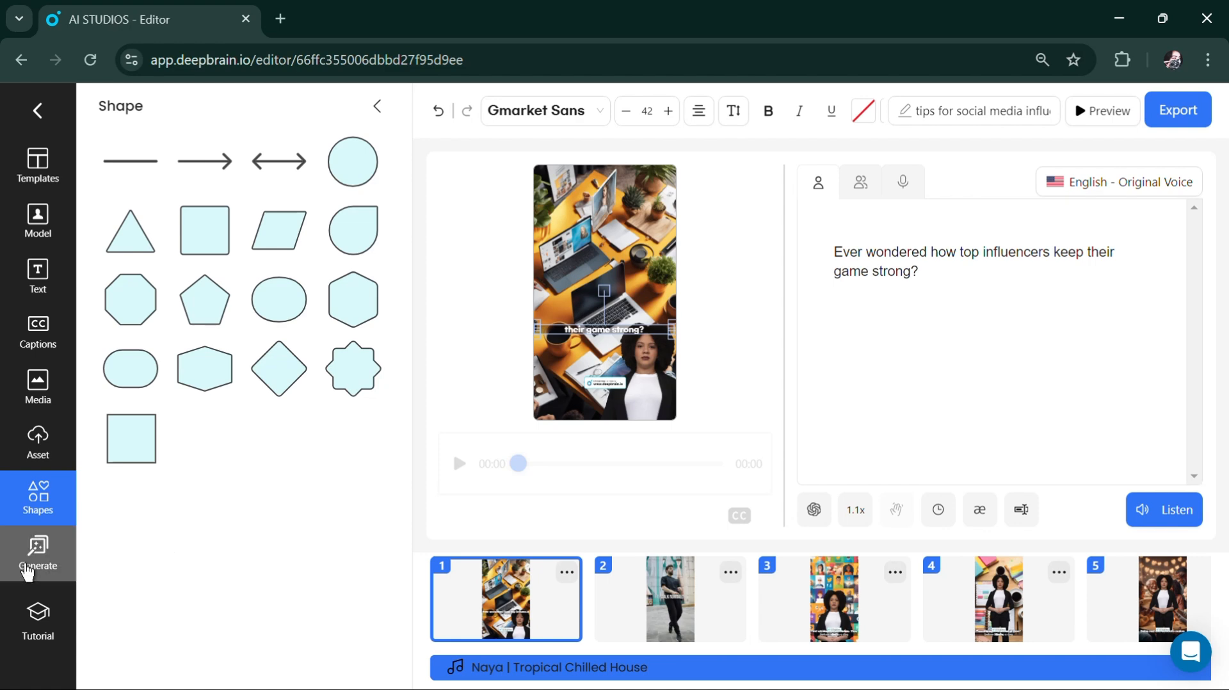
# Step: Review the AI generation options for images and videos, including the image prompt, style and size settings
pyautogui.click(27, 570)
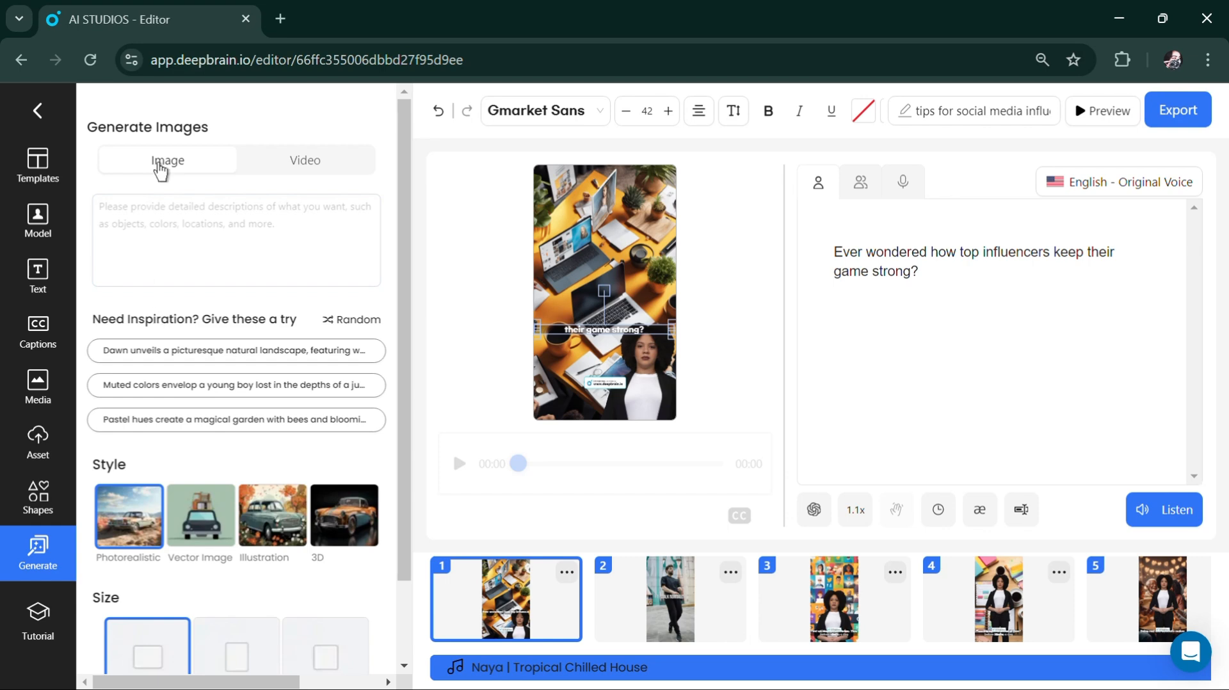
pyautogui.click(339, 165)
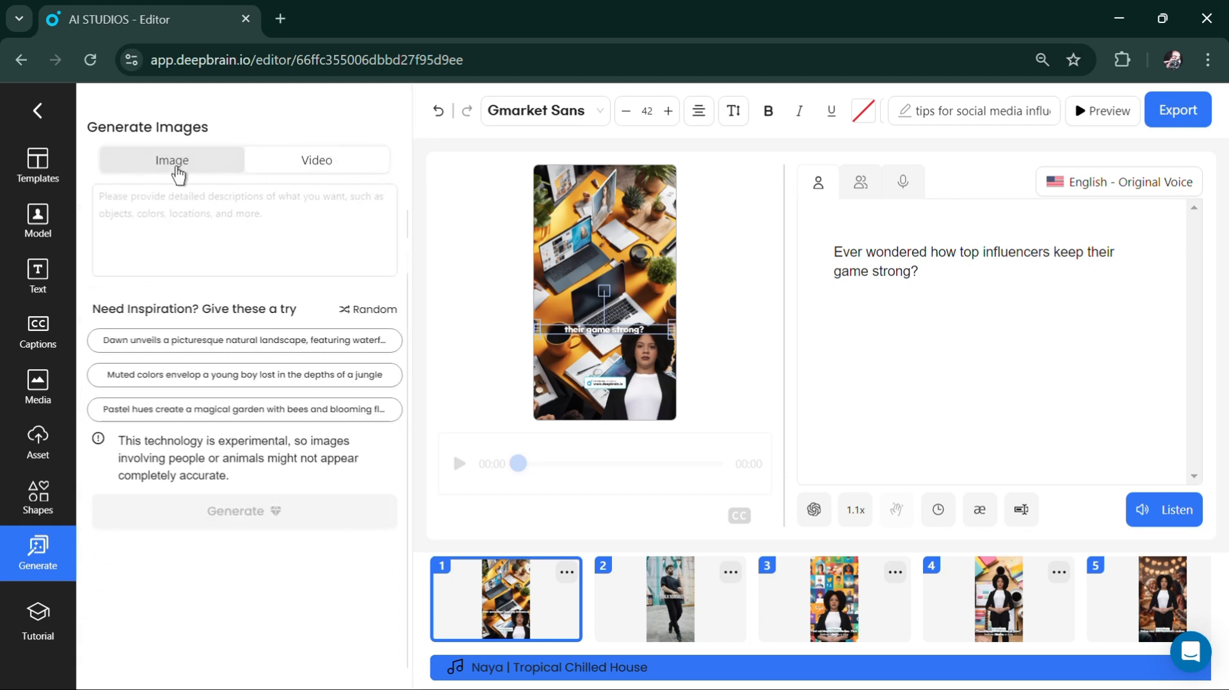
pyautogui.click(170, 168)
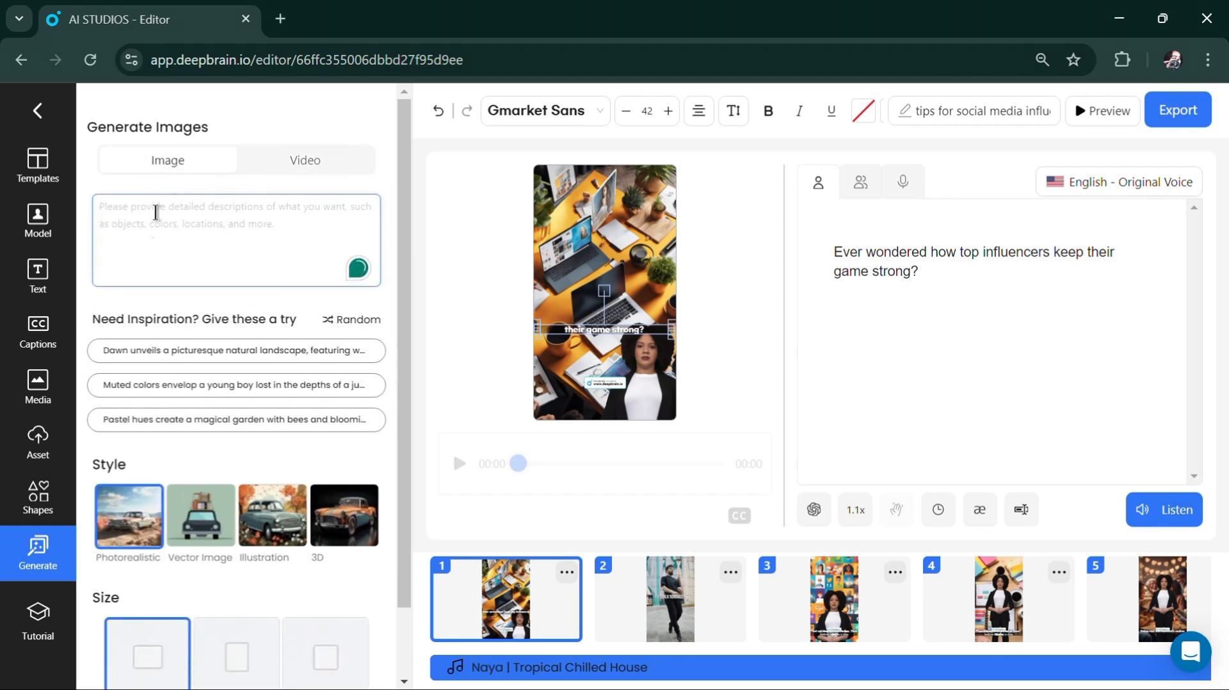
pyautogui.scroll(-1, 249, 373)
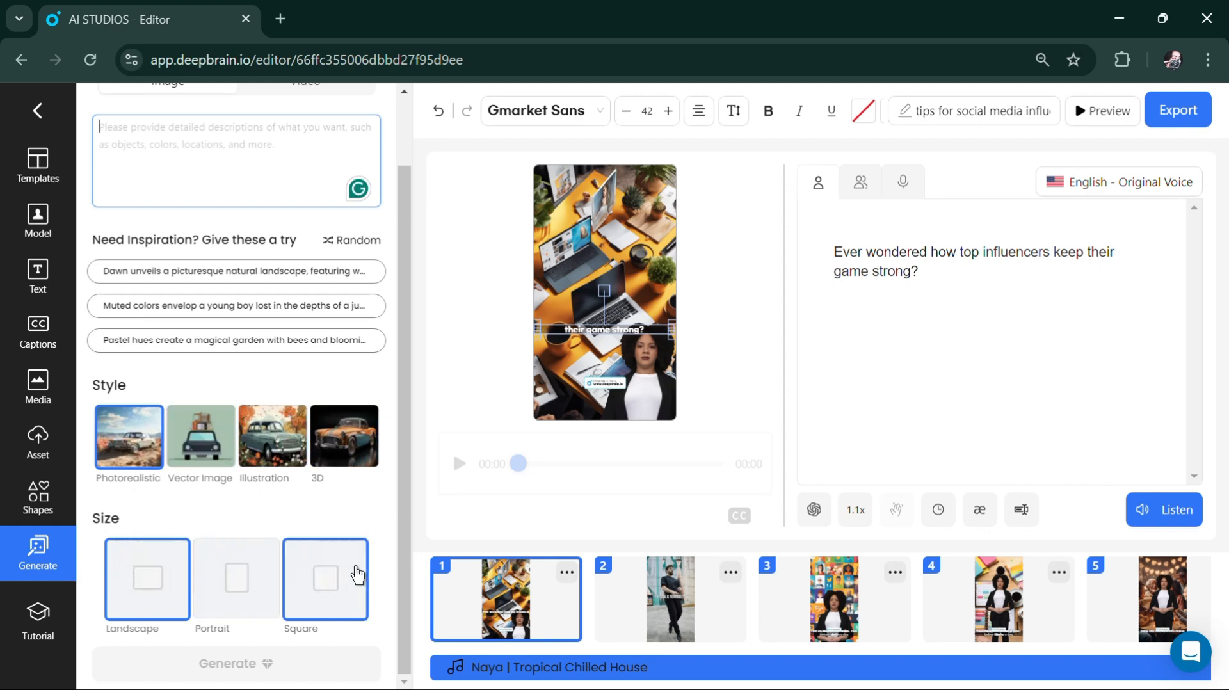
pyautogui.scroll(1, 356, 563)
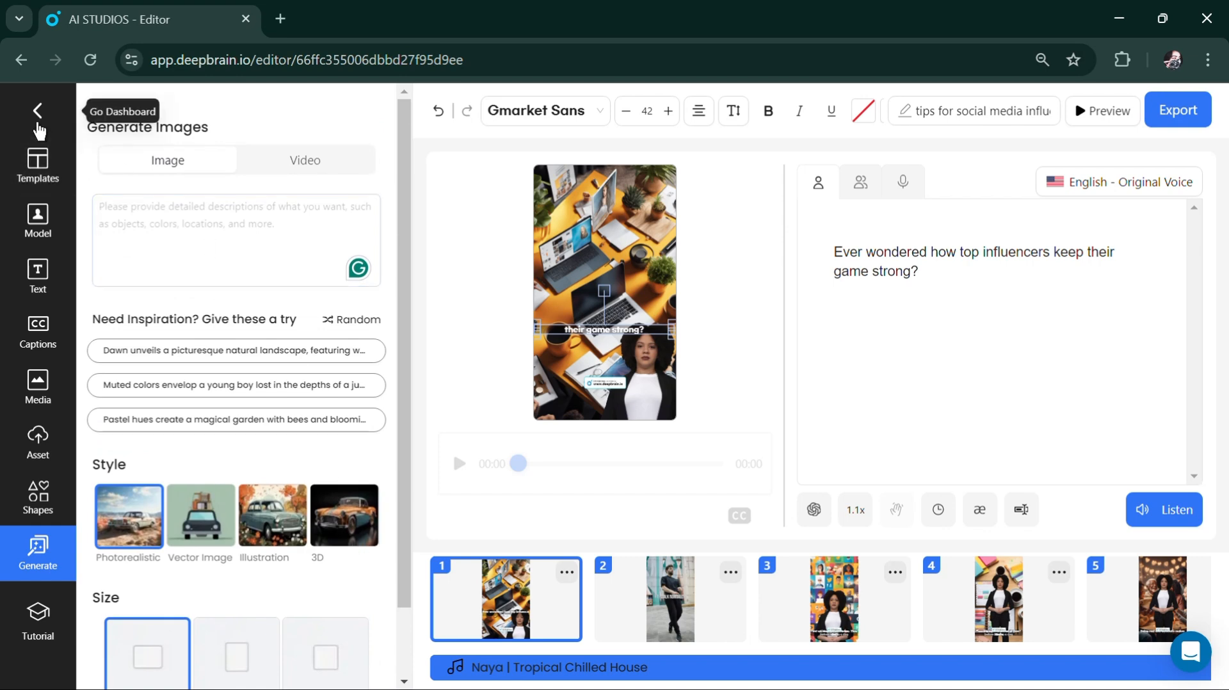
# Step: Leave the image generator, highlight scene 1's narration script, and zoom the page out to 80%
pyautogui.click(37, 119)
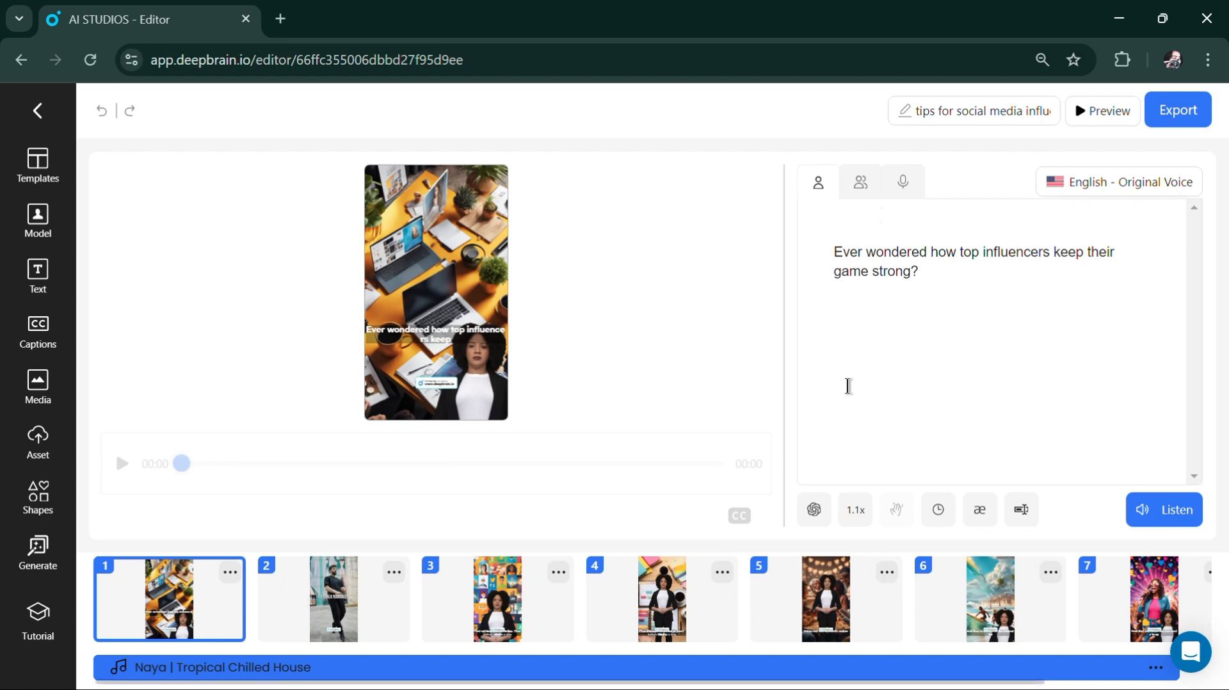
pyautogui.tripleClick(921, 261)
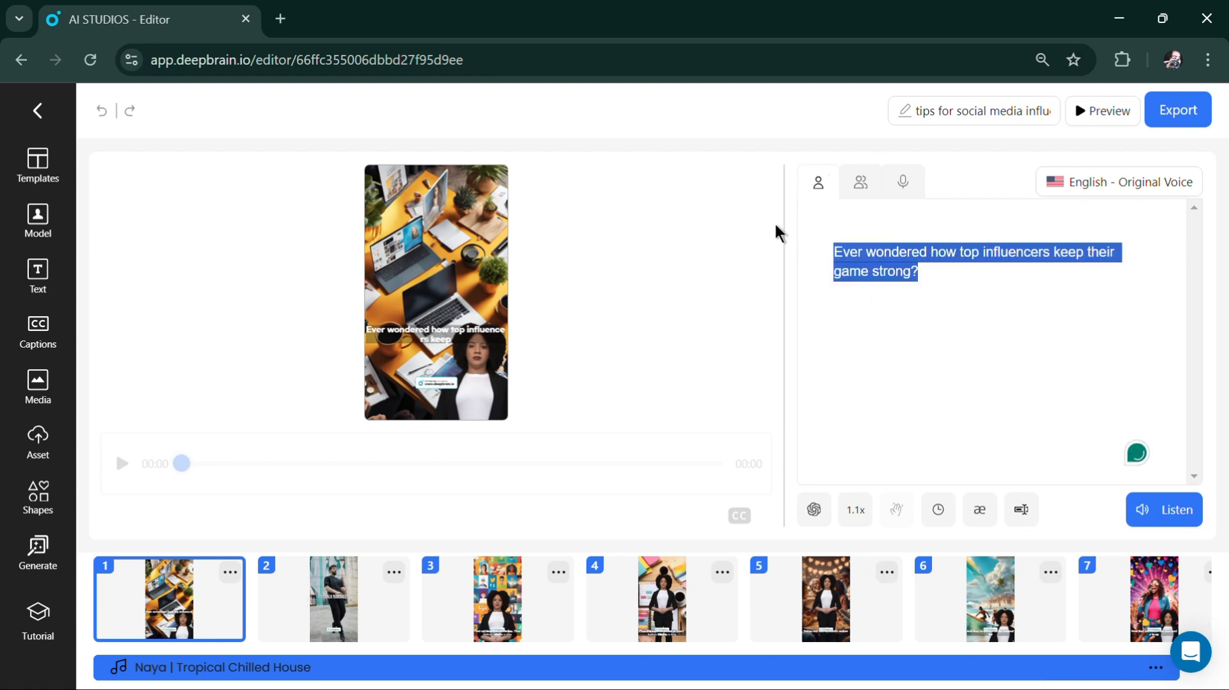
pyautogui.click(681, 302)
pyautogui.hotkey('ctrl', '-')
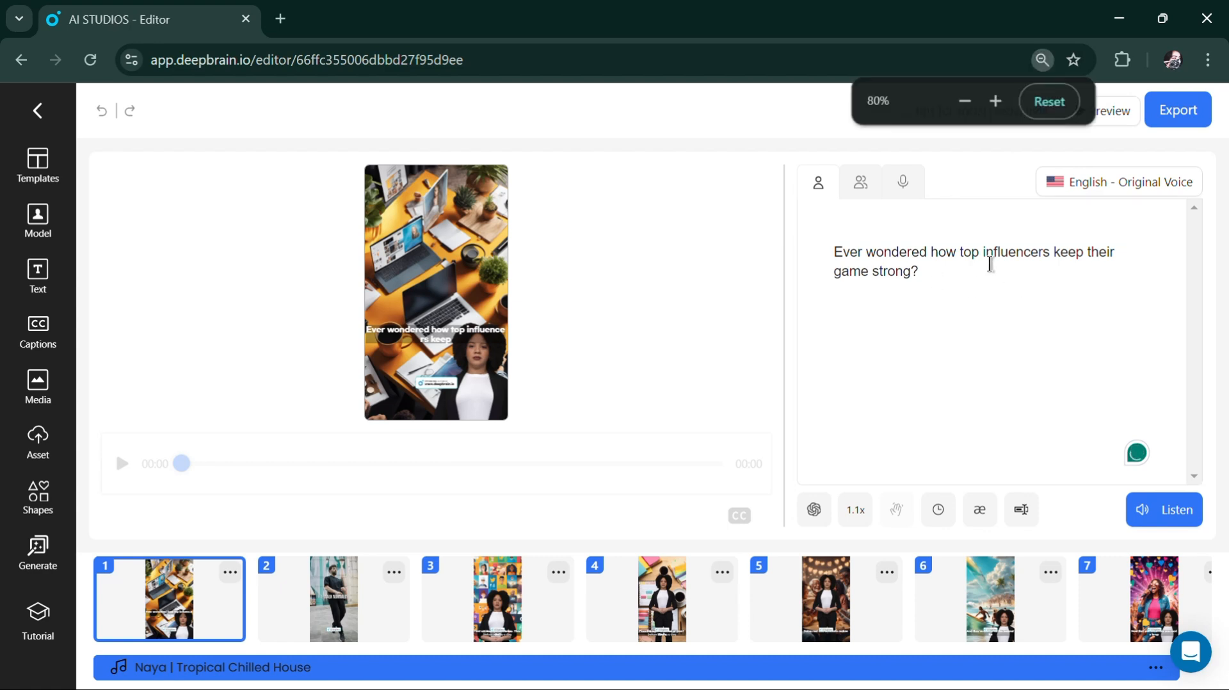
# Step: View the AI voice choices and the Voice Cloning recorder for scene 1, and close them without granting microphone access
pyautogui.click(1064, 167)
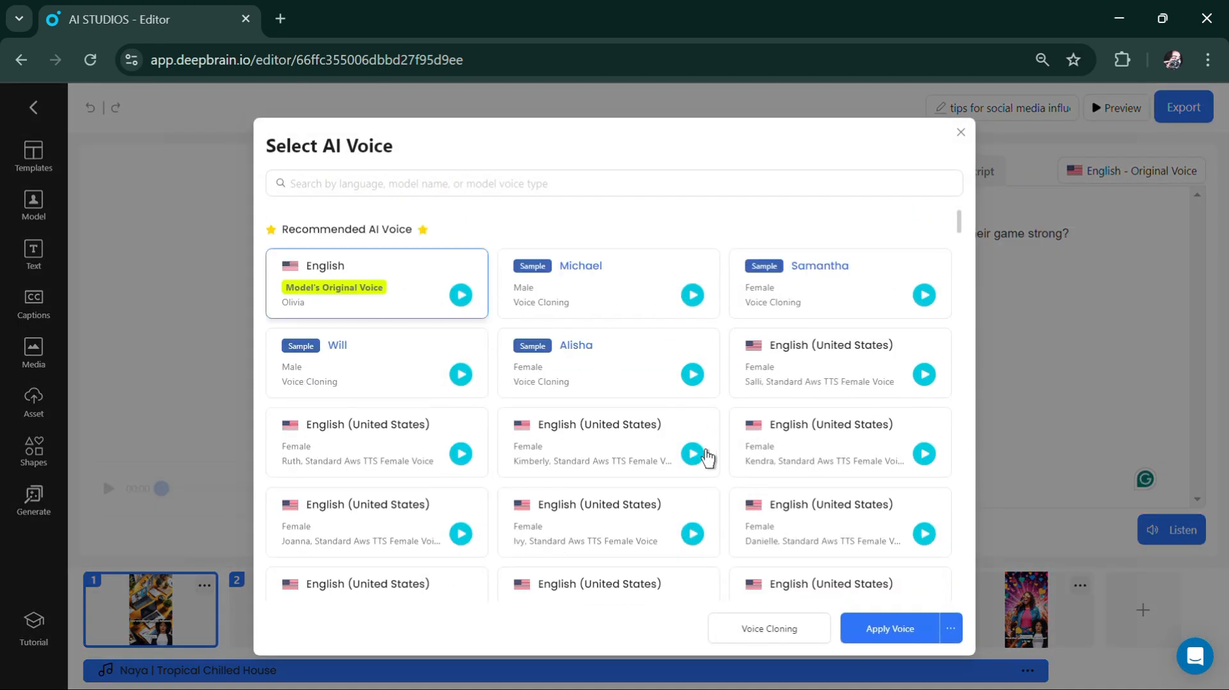
pyautogui.click(753, 642)
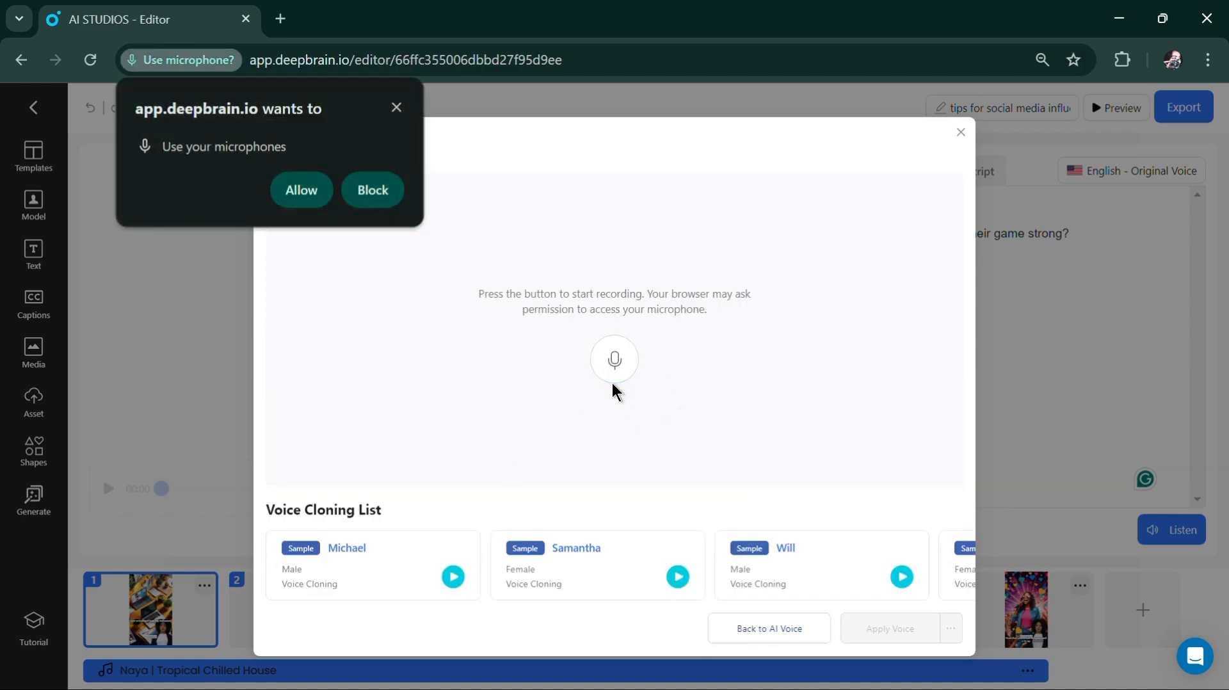
pyautogui.click(960, 133)
pyautogui.click(396, 106)
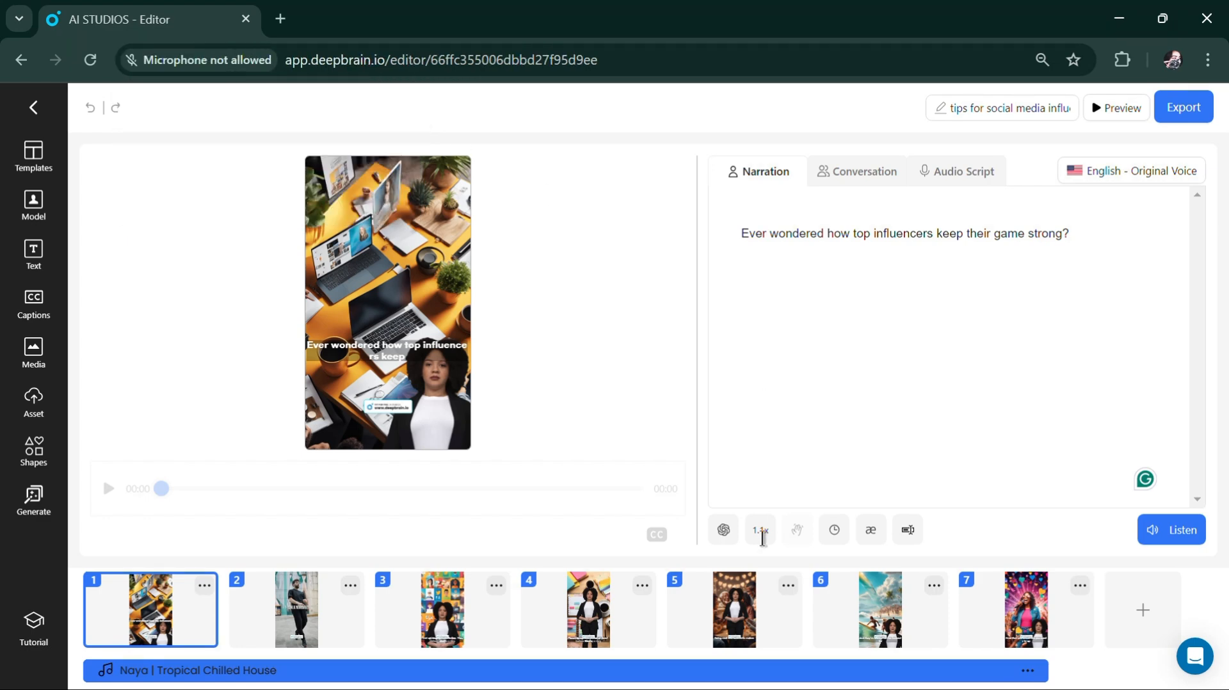
# Step: Generate a ChatGPT script on the topic "influencers on social media" and apply it as scene 1's narration
pyautogui.click(724, 537)
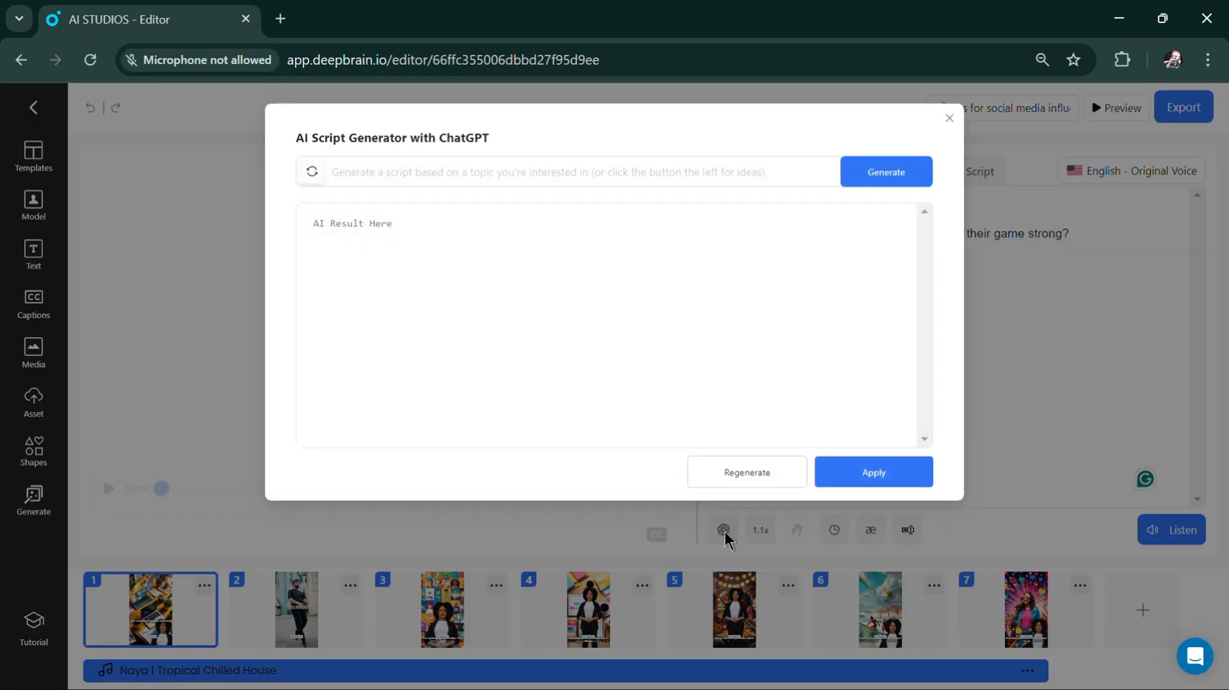
pyautogui.click(535, 172)
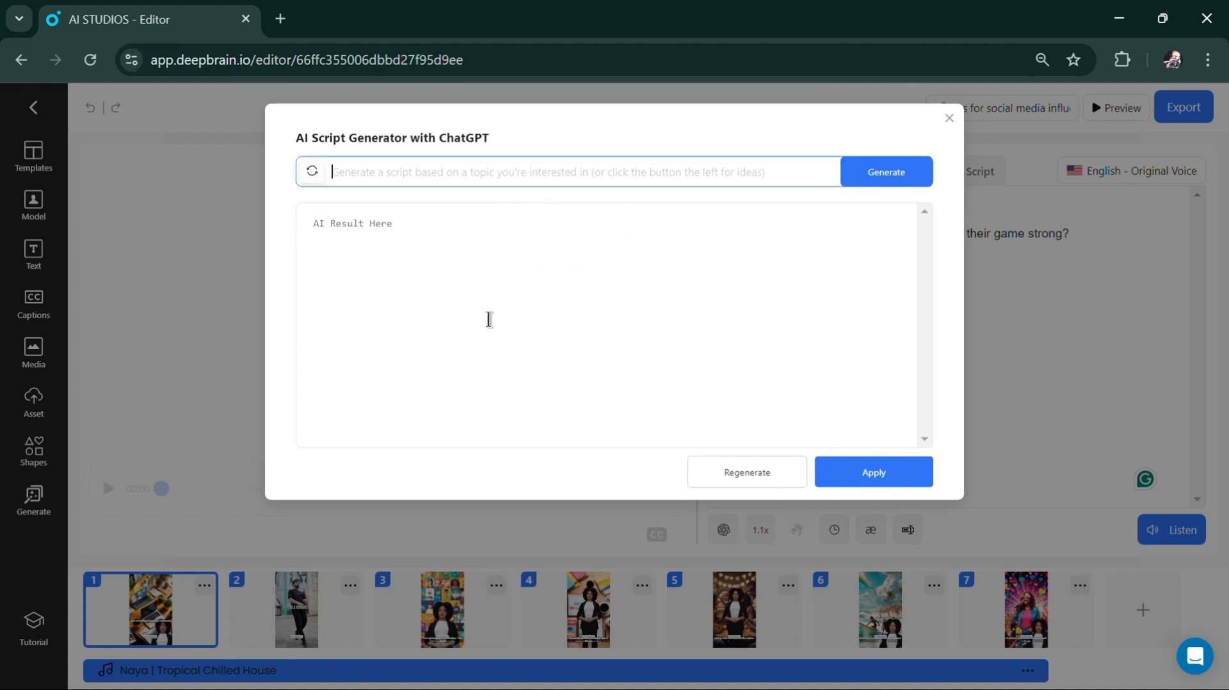
pyautogui.write('I')
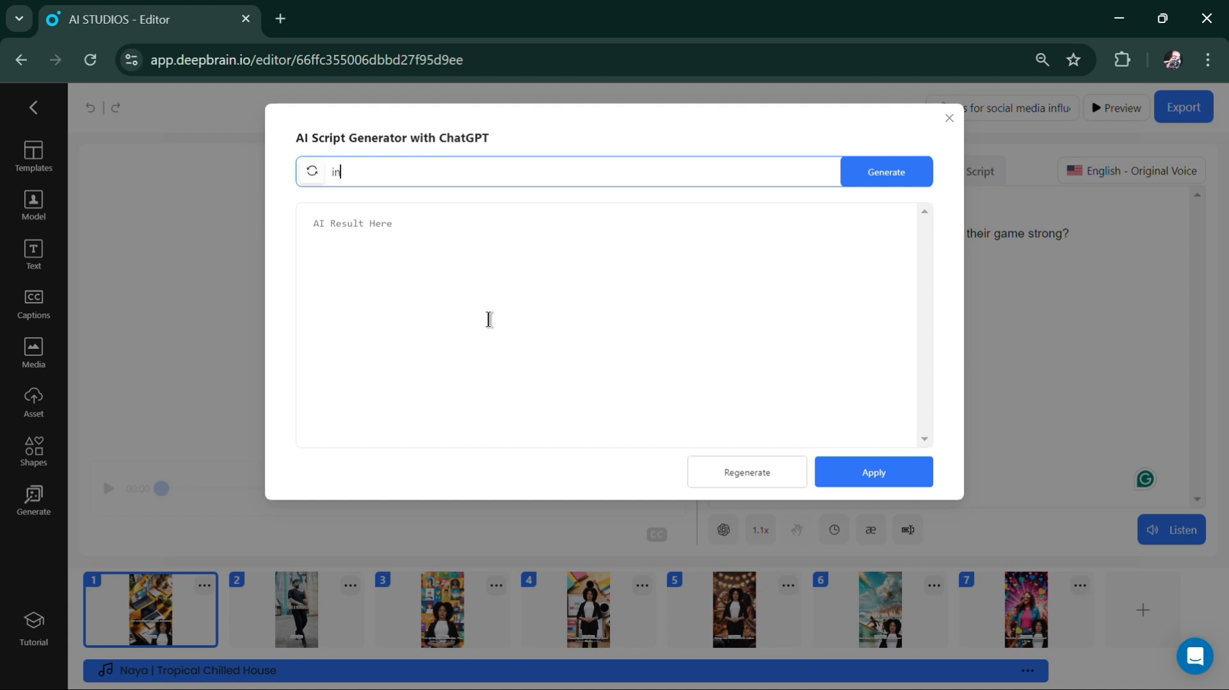
pyautogui.write('nfluencers on social media')
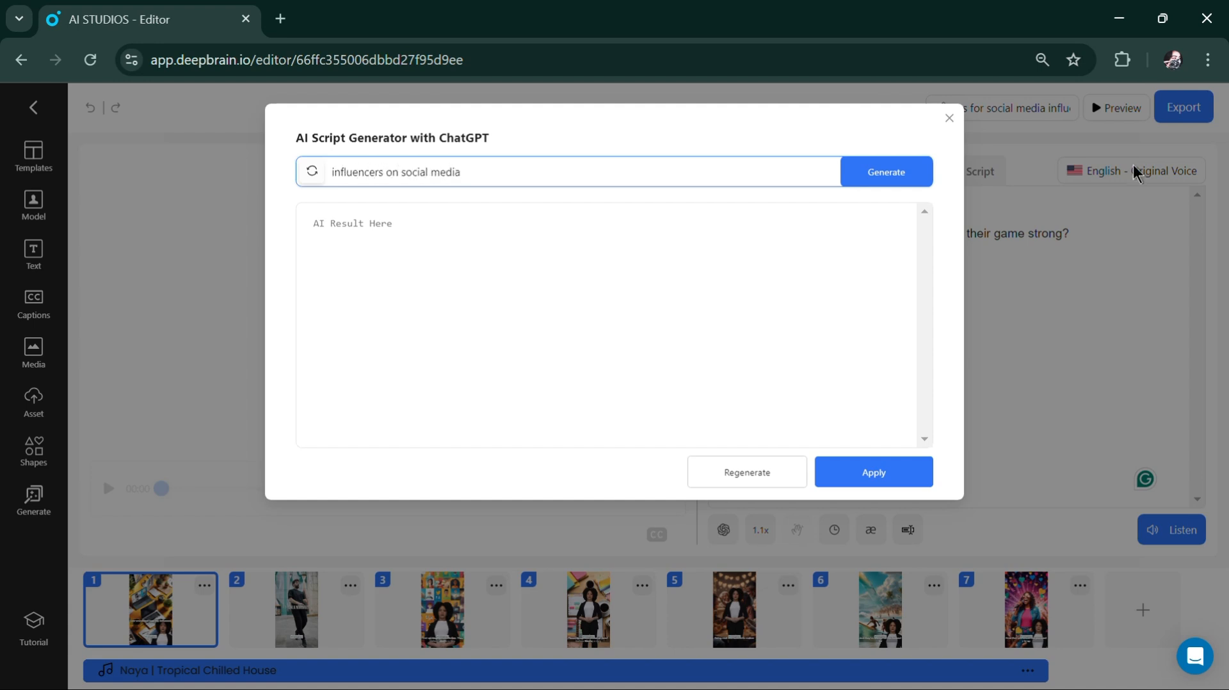
pyautogui.click(926, 178)
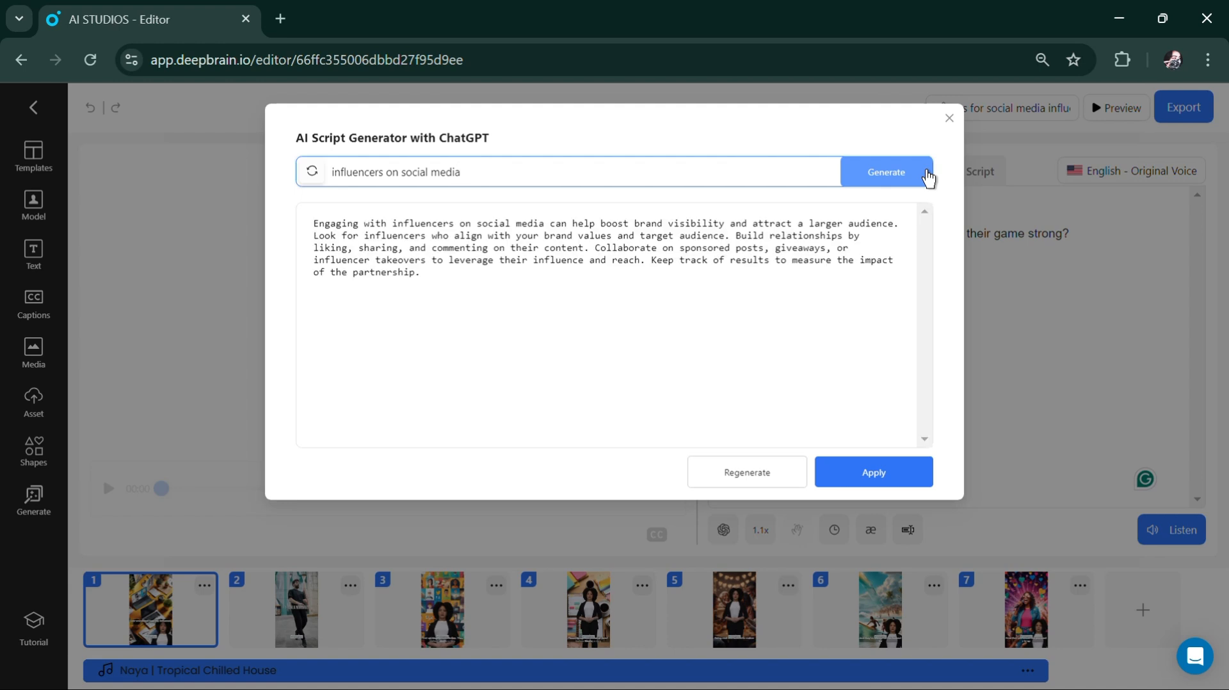
pyautogui.tripleClick(500, 272)
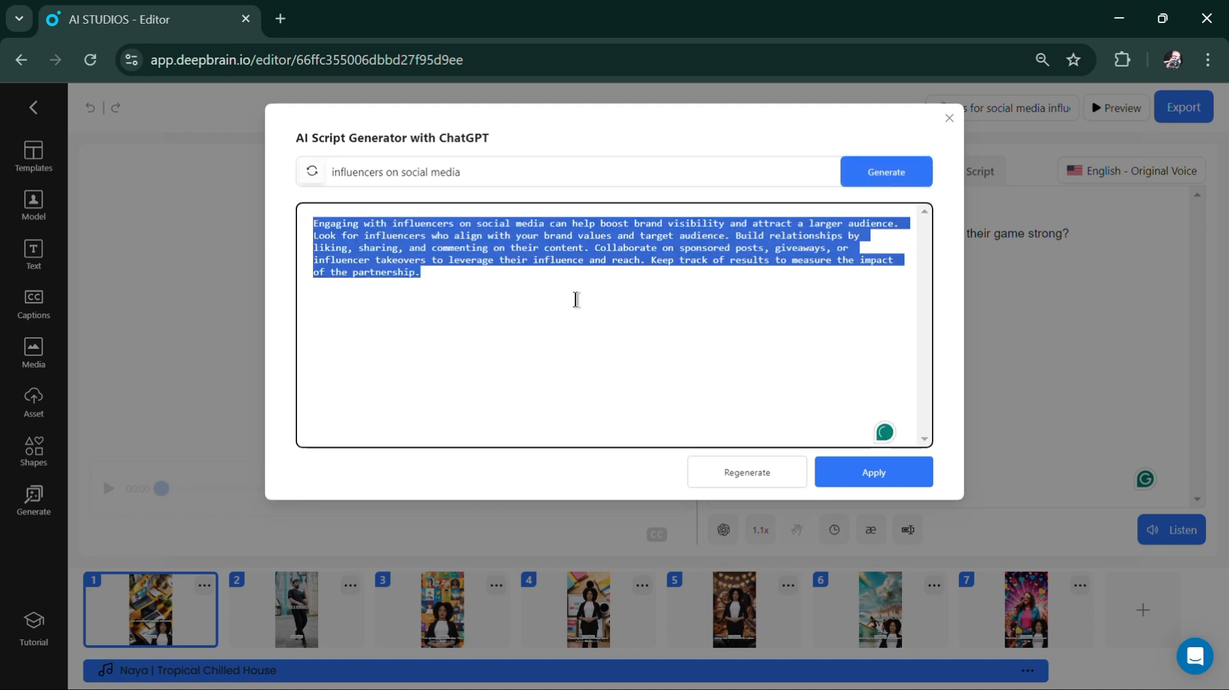
pyautogui.click(576, 299)
pyautogui.click(843, 489)
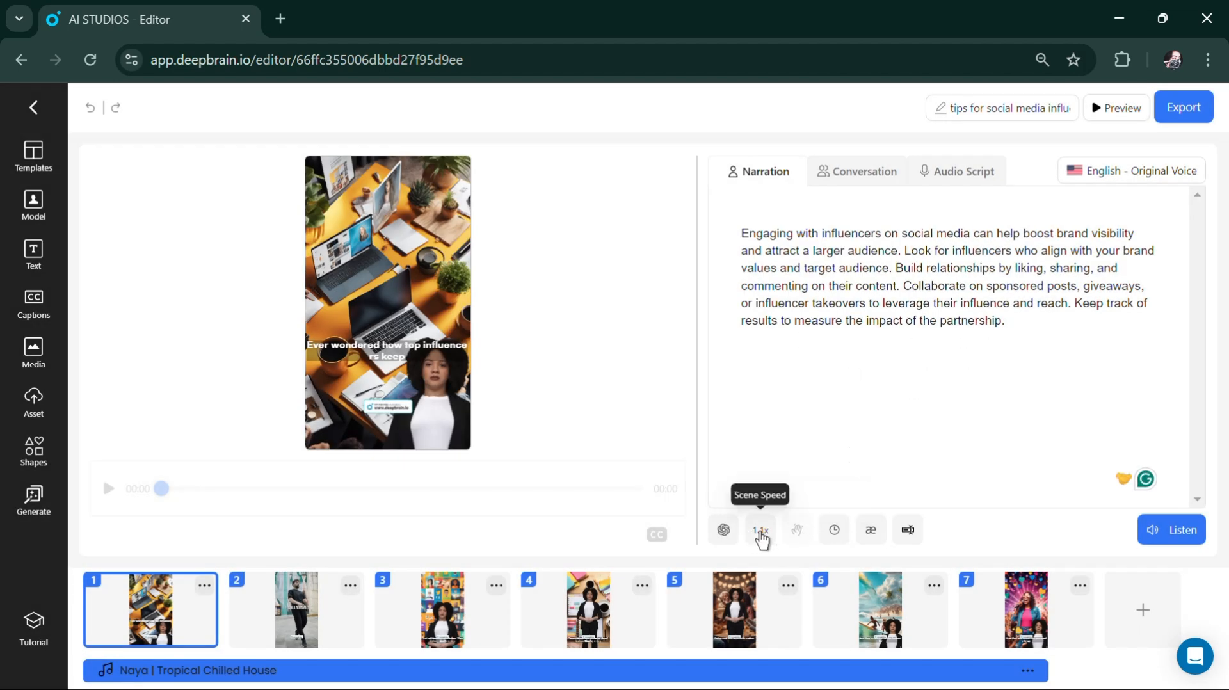
# Step: Check scene 1's speed setting, and start a preview of the project and close it
pyautogui.click(761, 533)
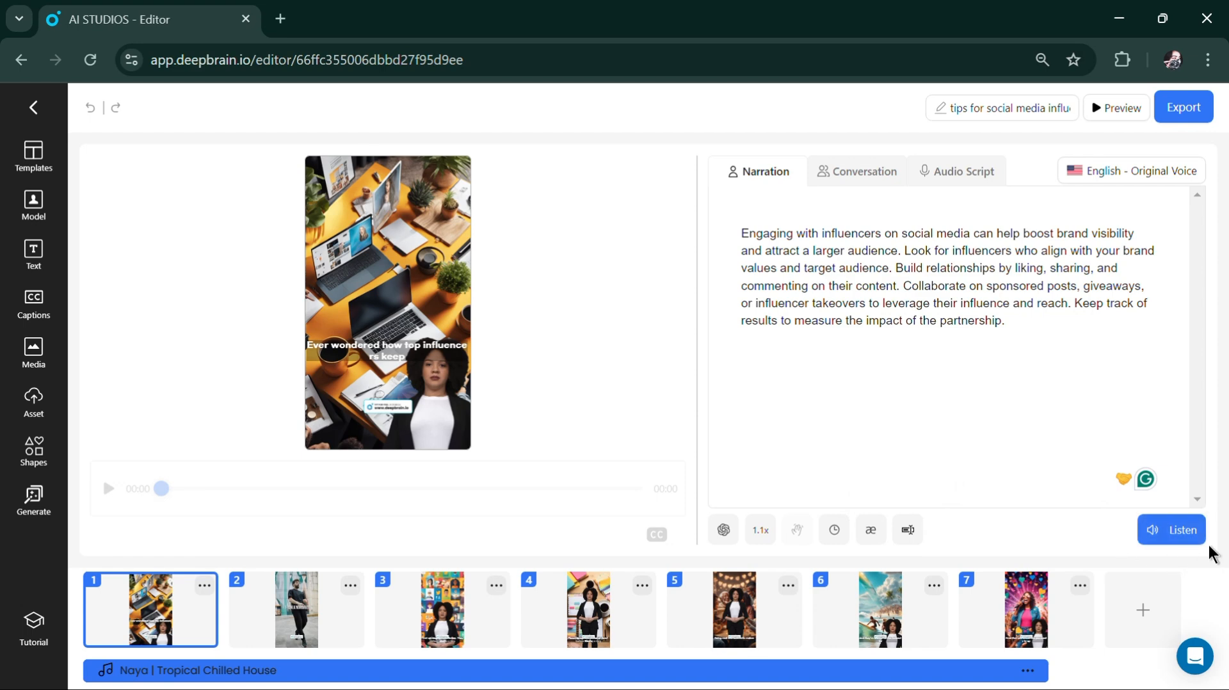
pyautogui.click(1112, 119)
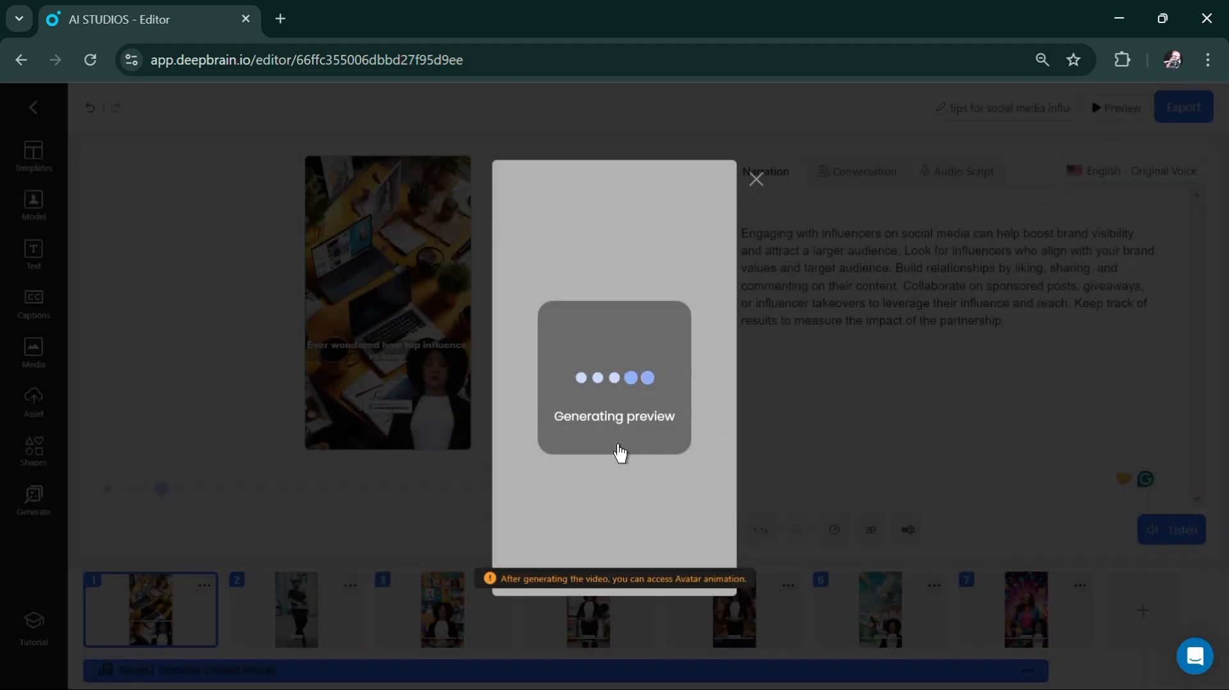
pyautogui.click(750, 188)
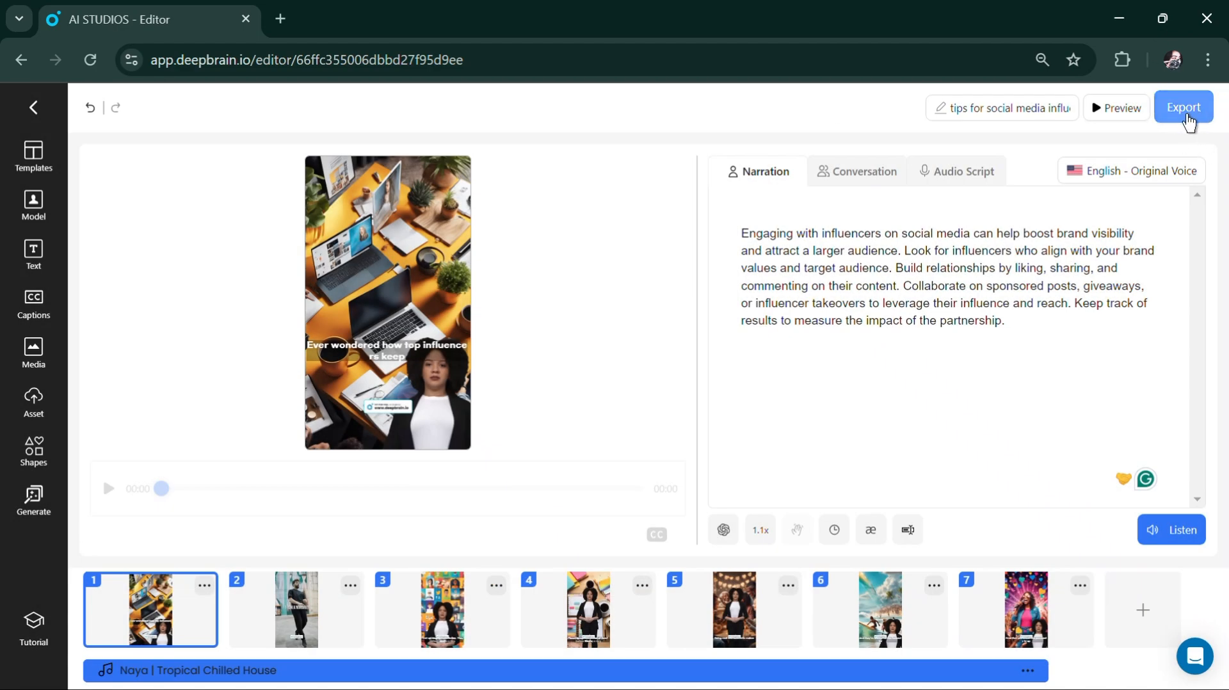
# Step: Export the project as an entire video
pyautogui.click(1189, 118)
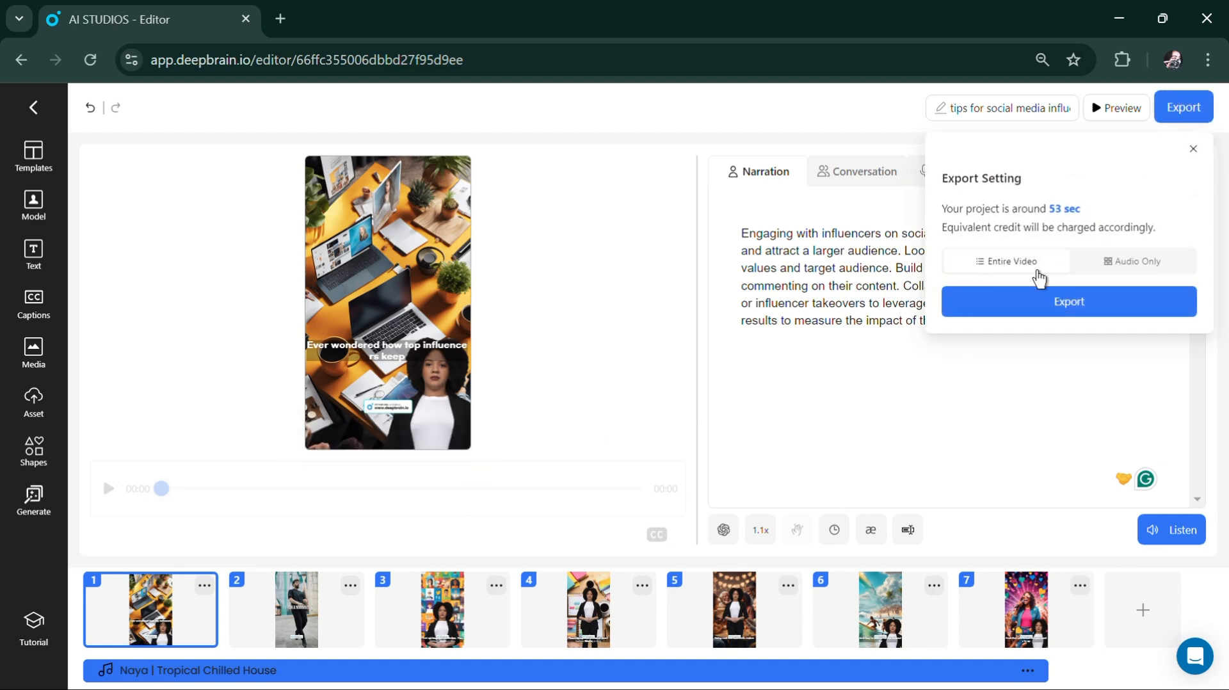
pyautogui.click(1077, 305)
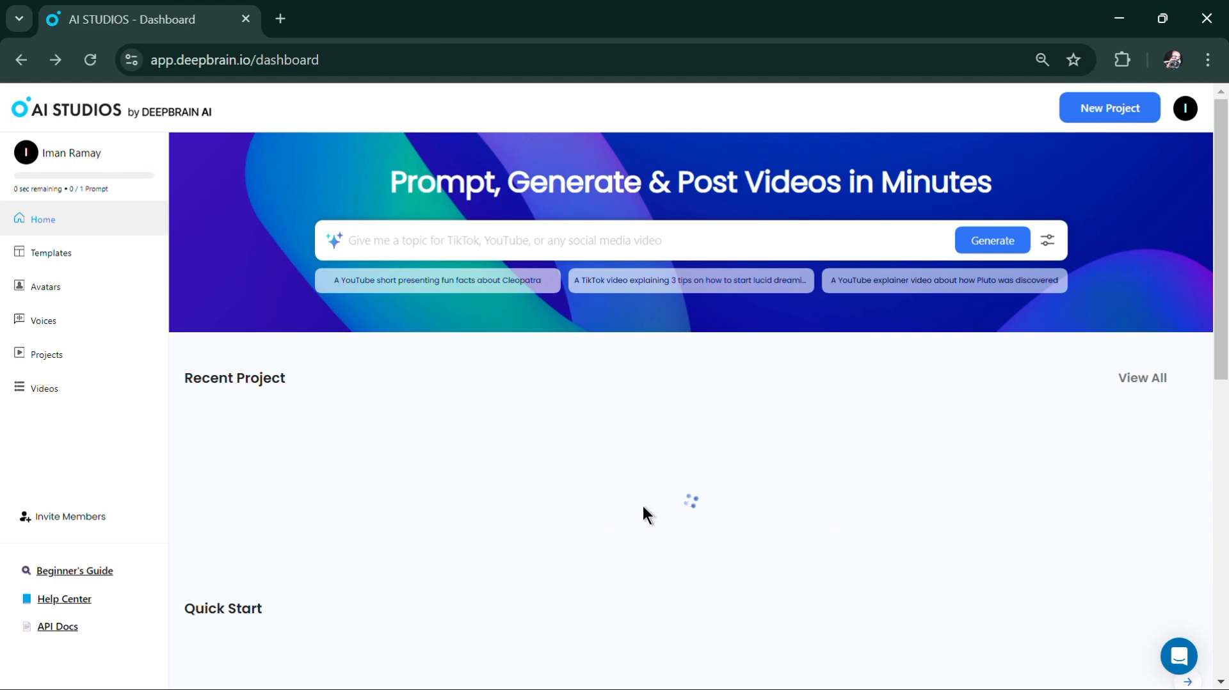
# Step: View the action list and sharing options of the recent social media influencer tips project, and close them without sharing
pyautogui.scroll(-2, 584, 570)
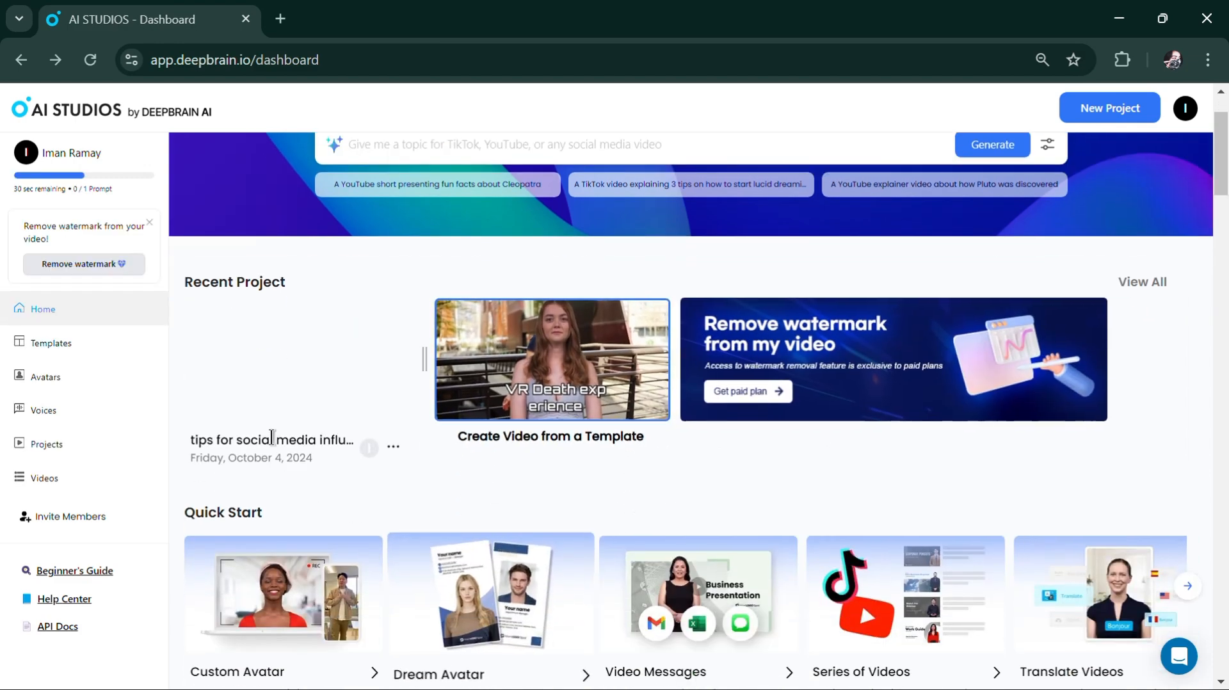
pyautogui.click(392, 448)
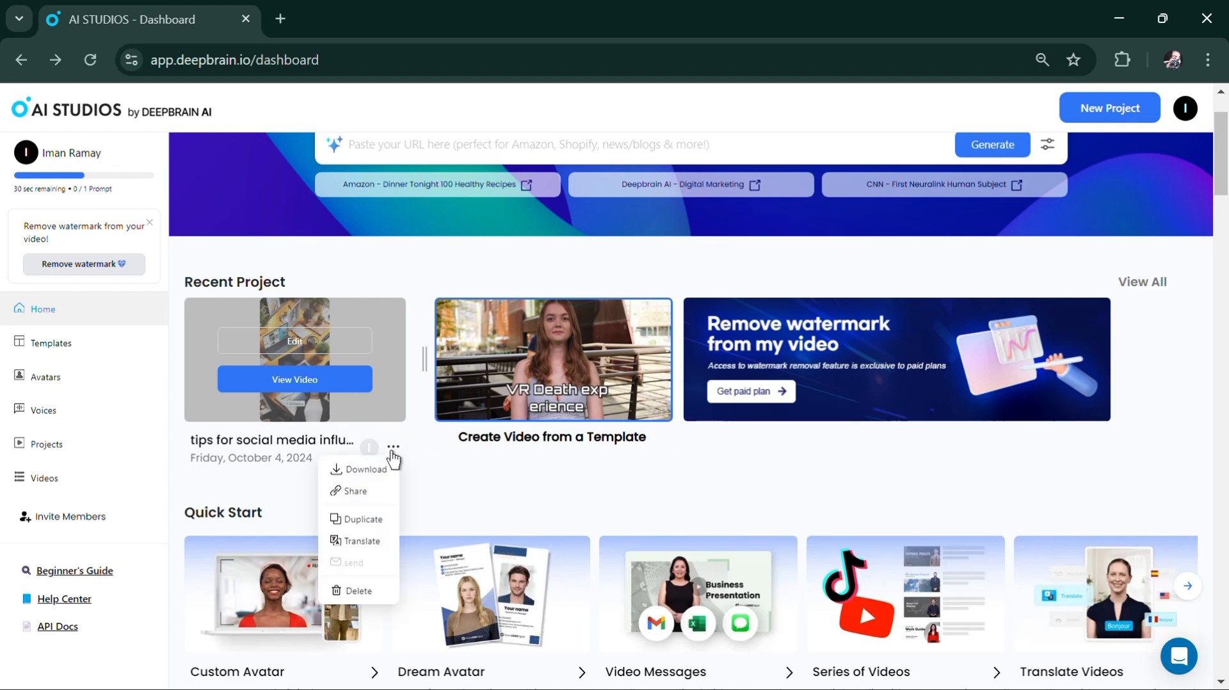
pyautogui.click(357, 493)
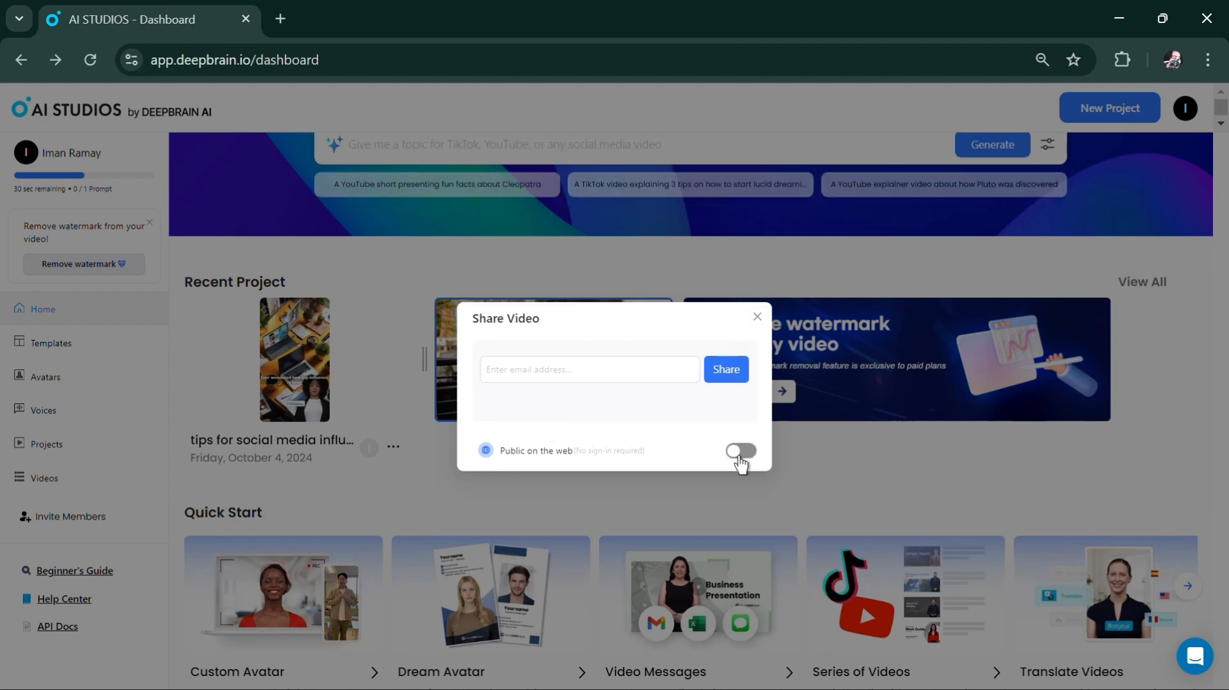
pyautogui.click(757, 318)
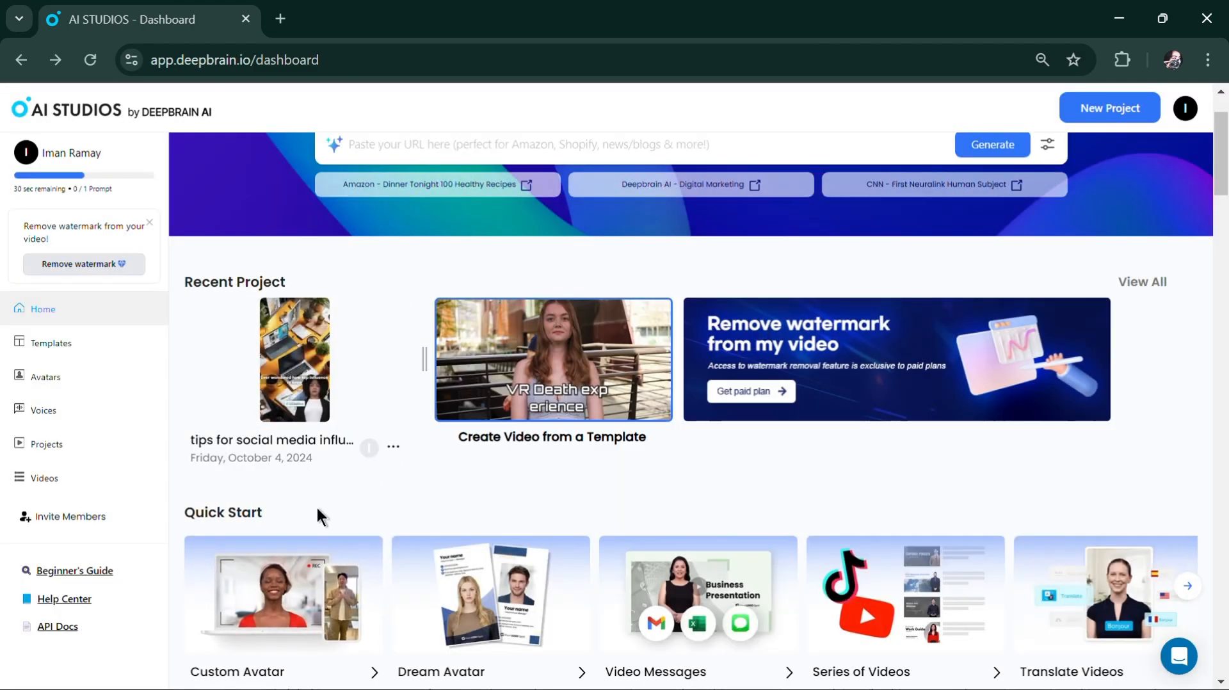
pyautogui.scroll(1, 295, 483)
pyautogui.scroll(1, 296, 481)
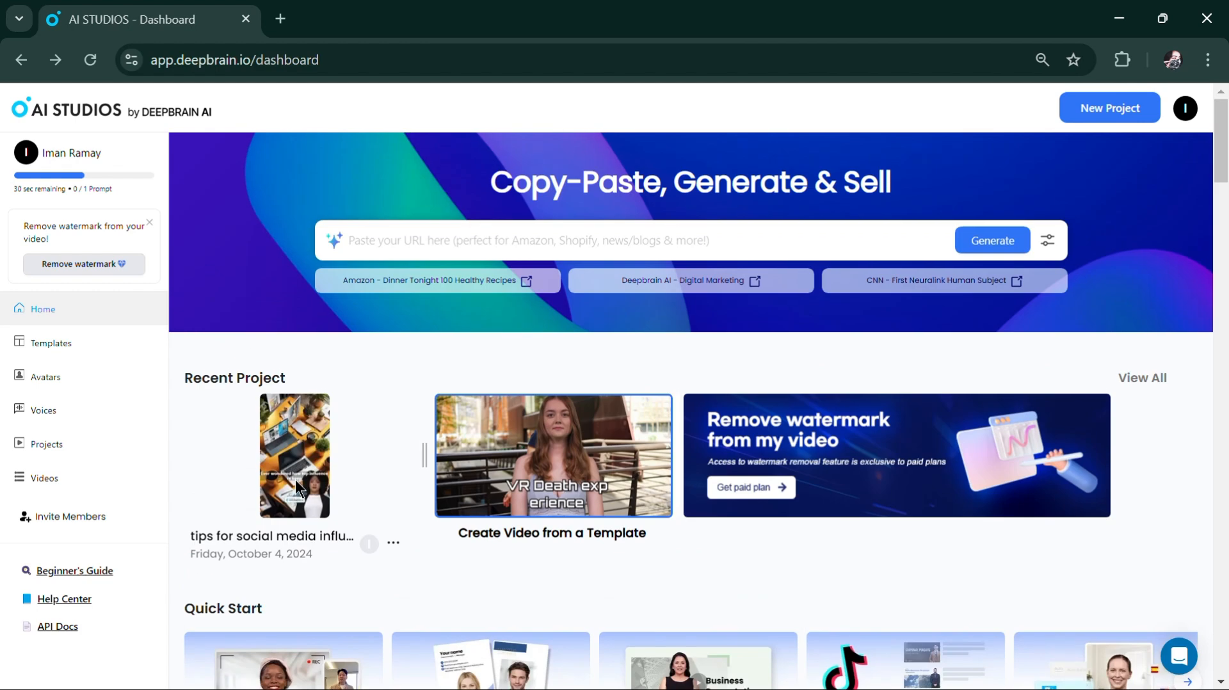